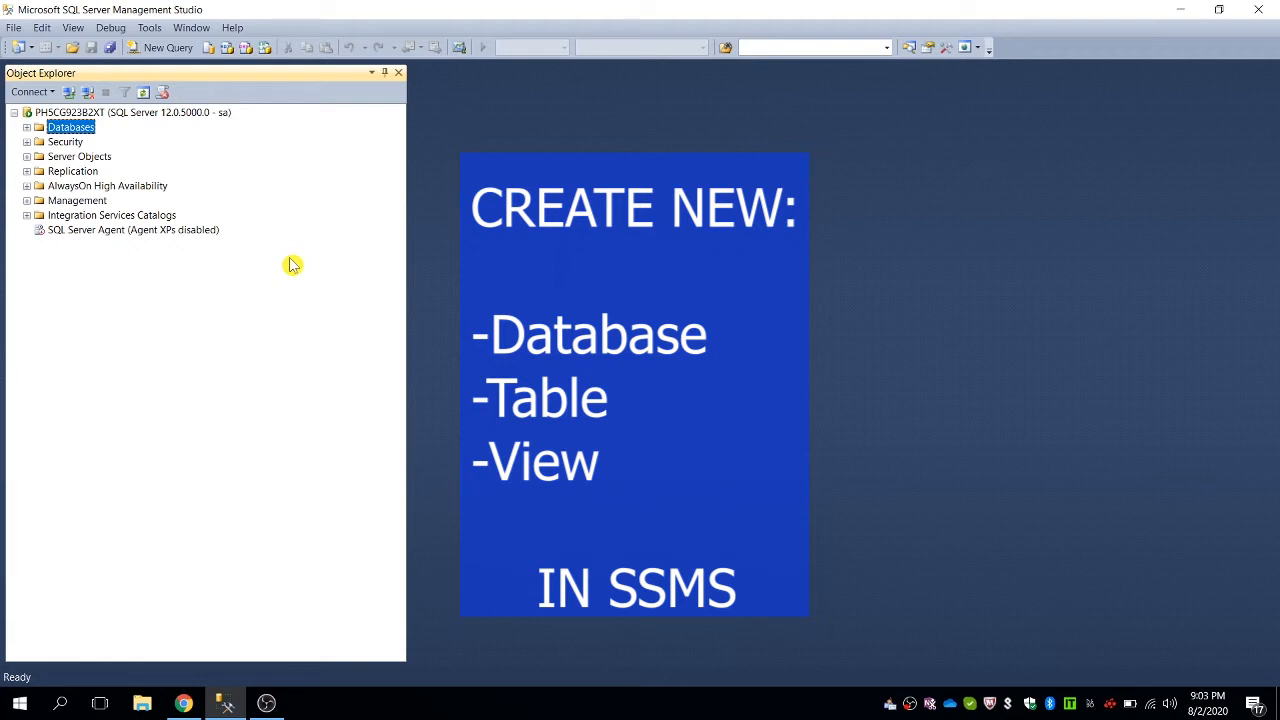
Create a new database named TutorialsDB with the default owner and file settings
right_click(72, 132)
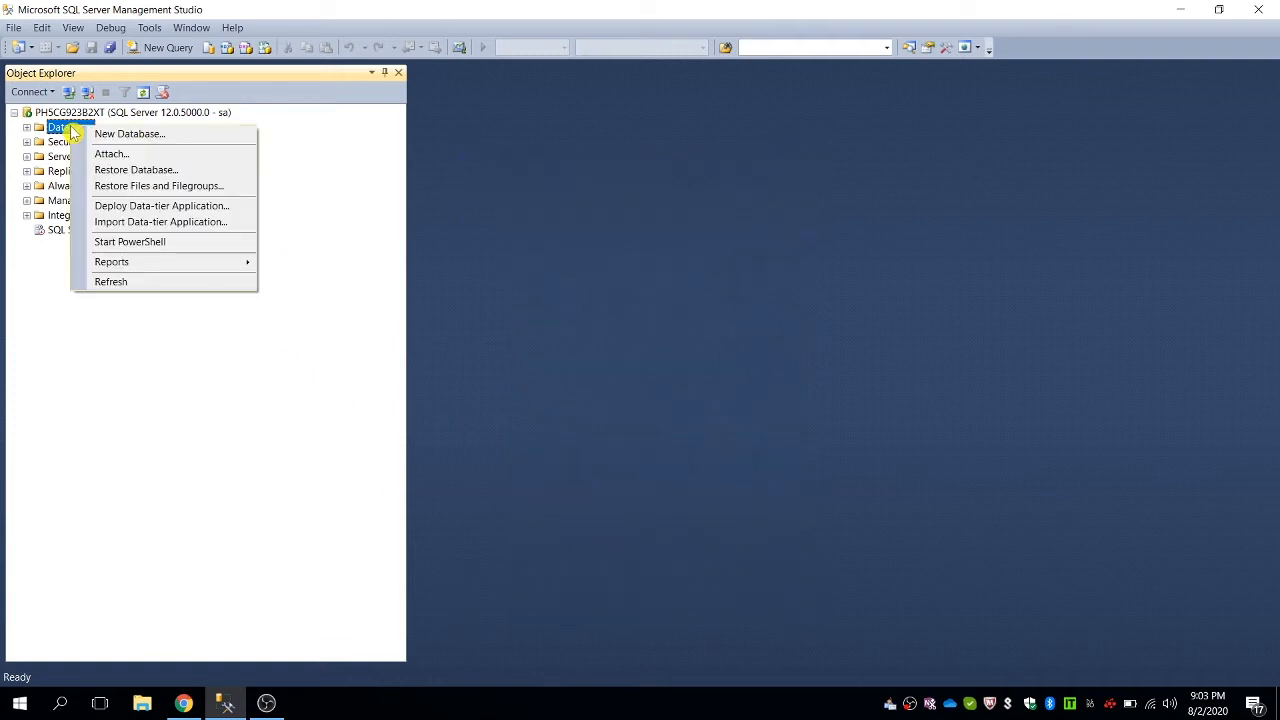
left_click(131, 133)
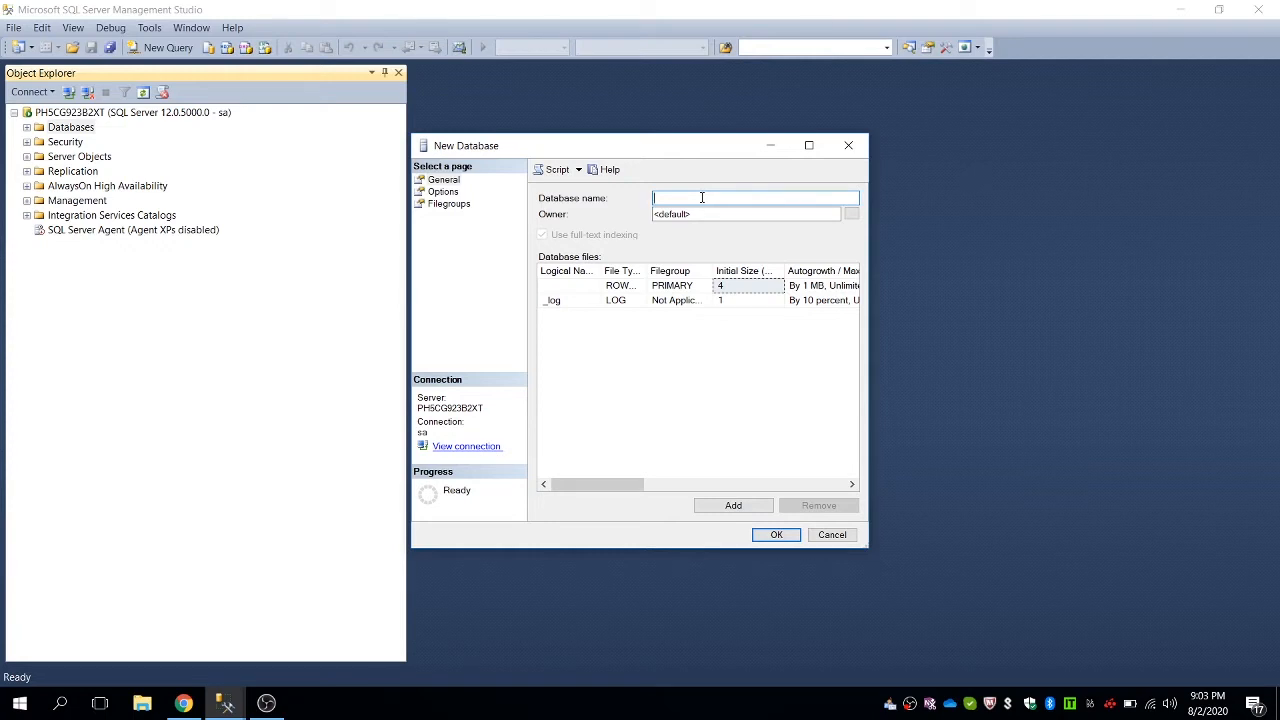
type("TutorialsDB")
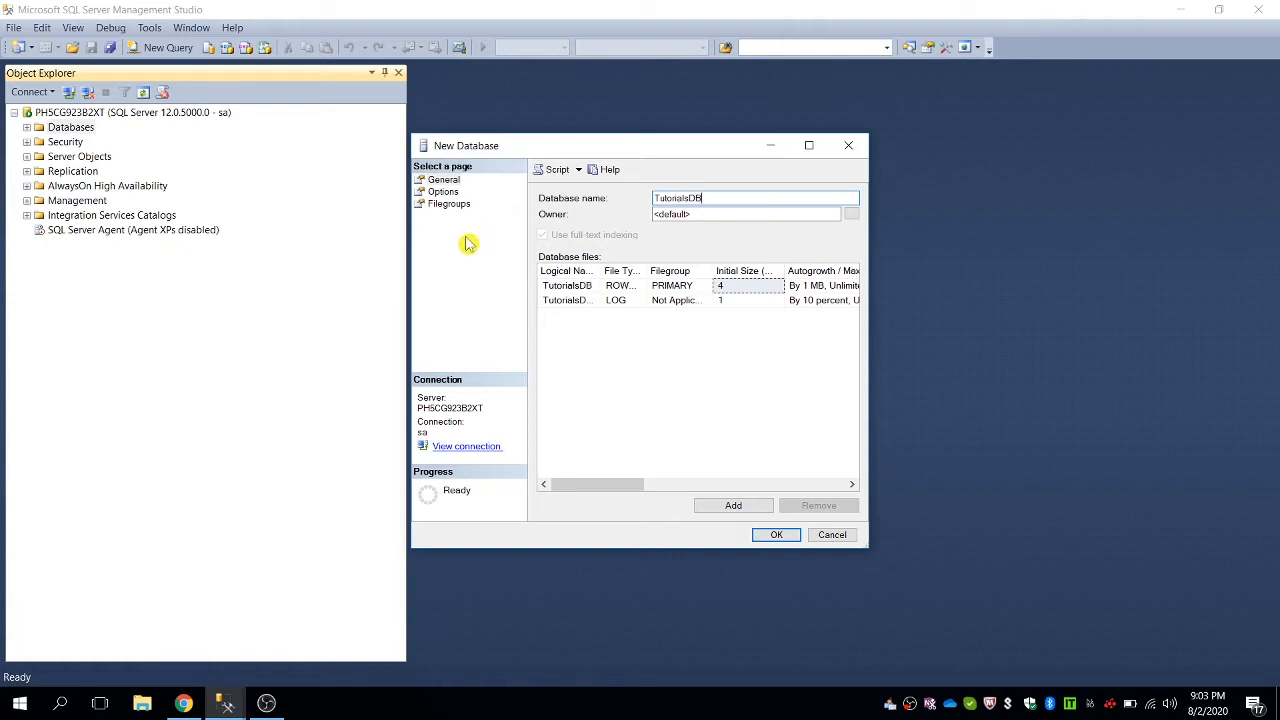
left_click(777, 535)
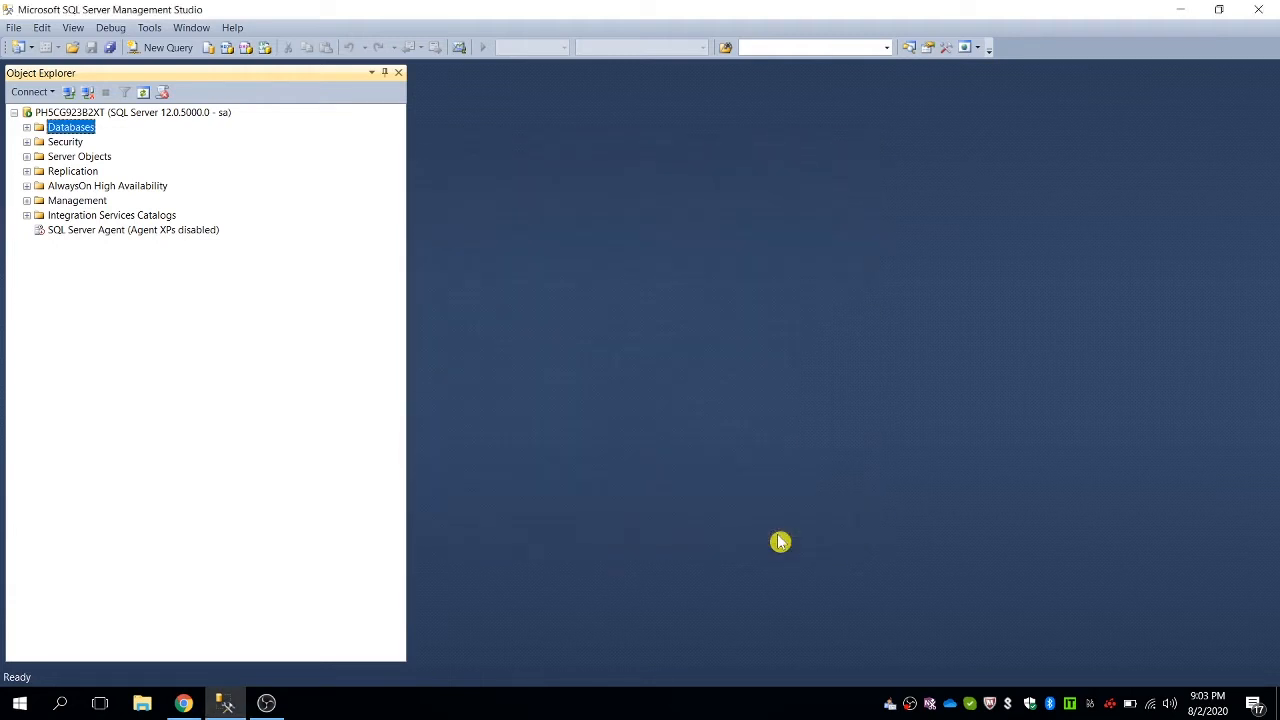
Refresh the server's list of databases and expand it down to the contents of TutorialsDB
right_click(64, 128)
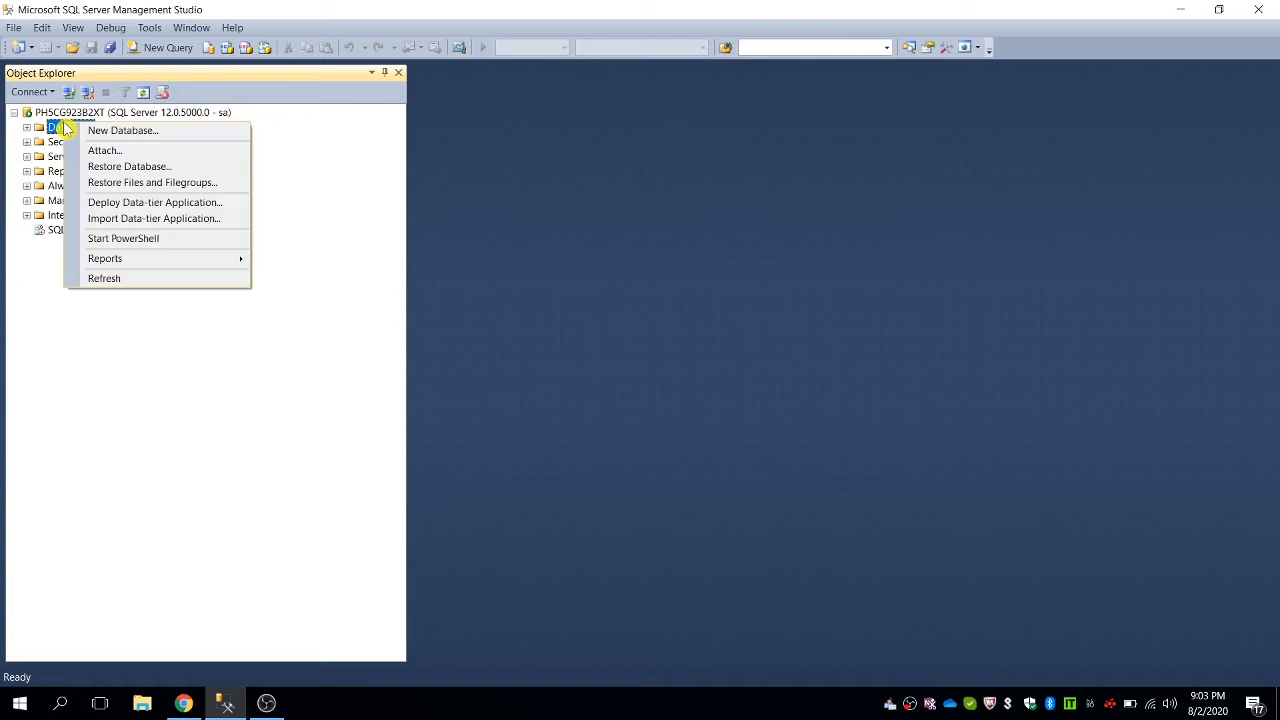
left_click(120, 281)
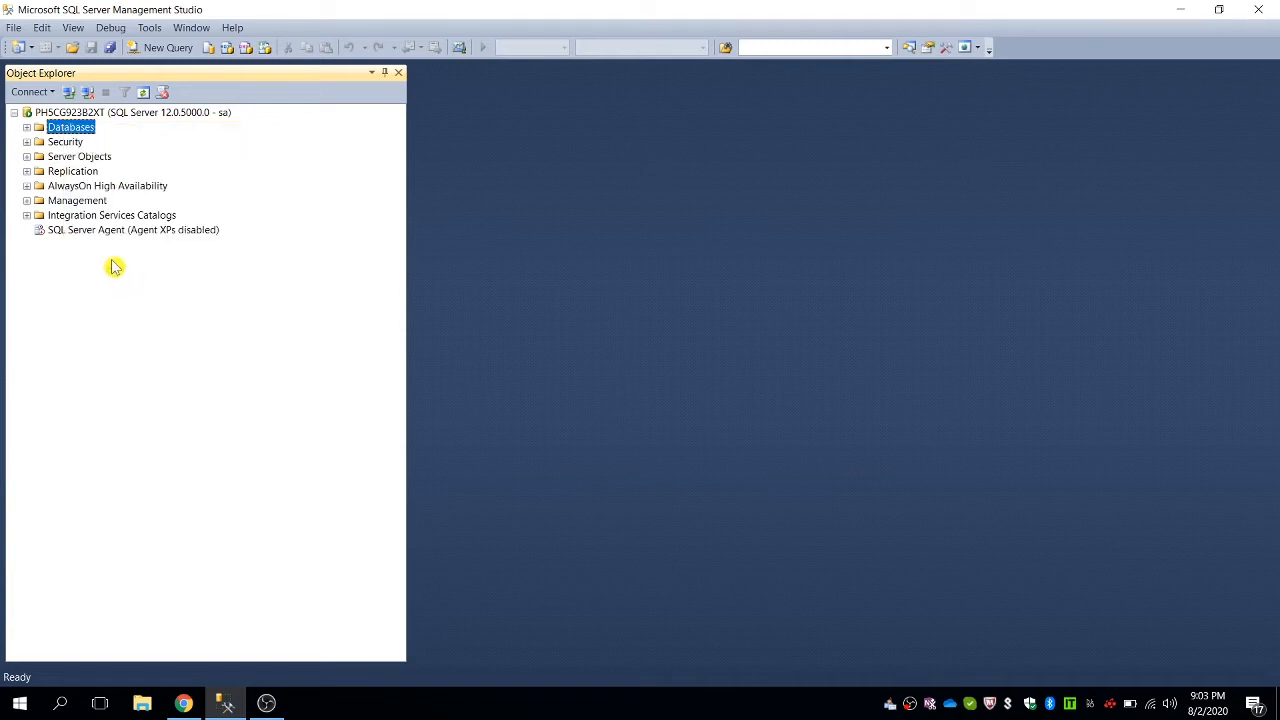
left_click(27, 128)
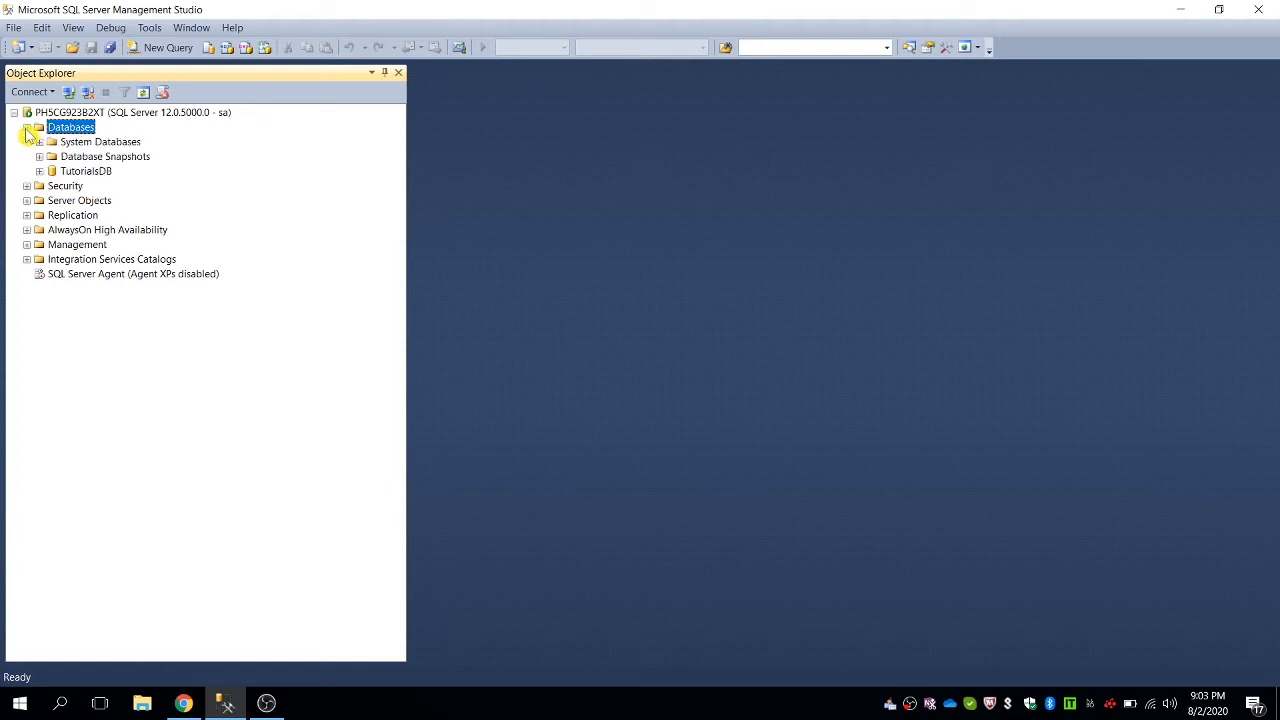
left_click(88, 175)
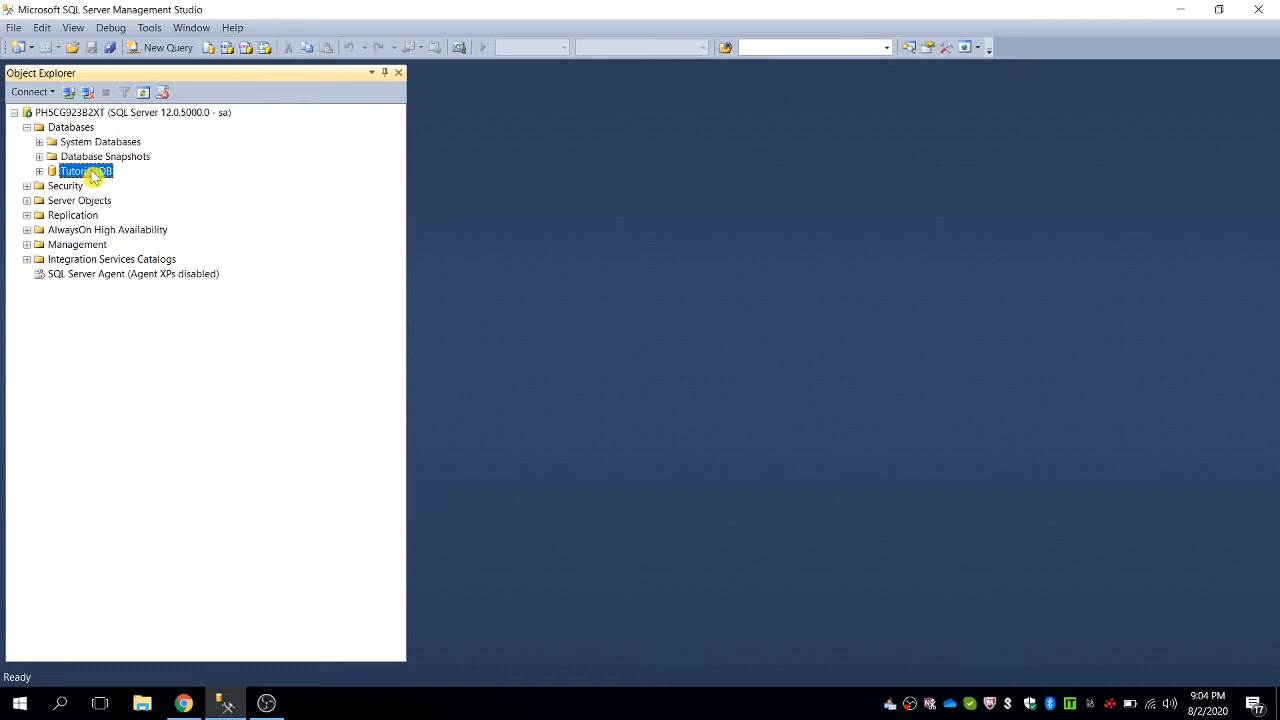
left_click(40, 172)
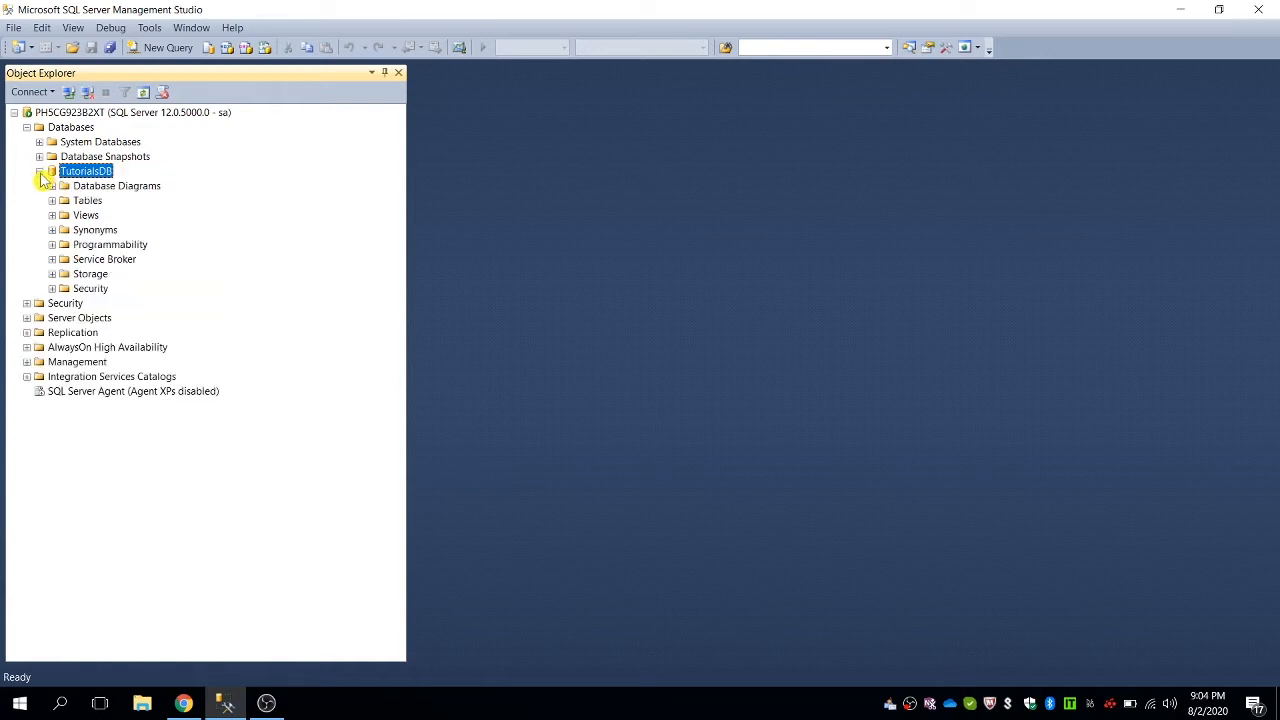
Start designing a new standard table in the TutorialsDB database
right_click(86, 202)
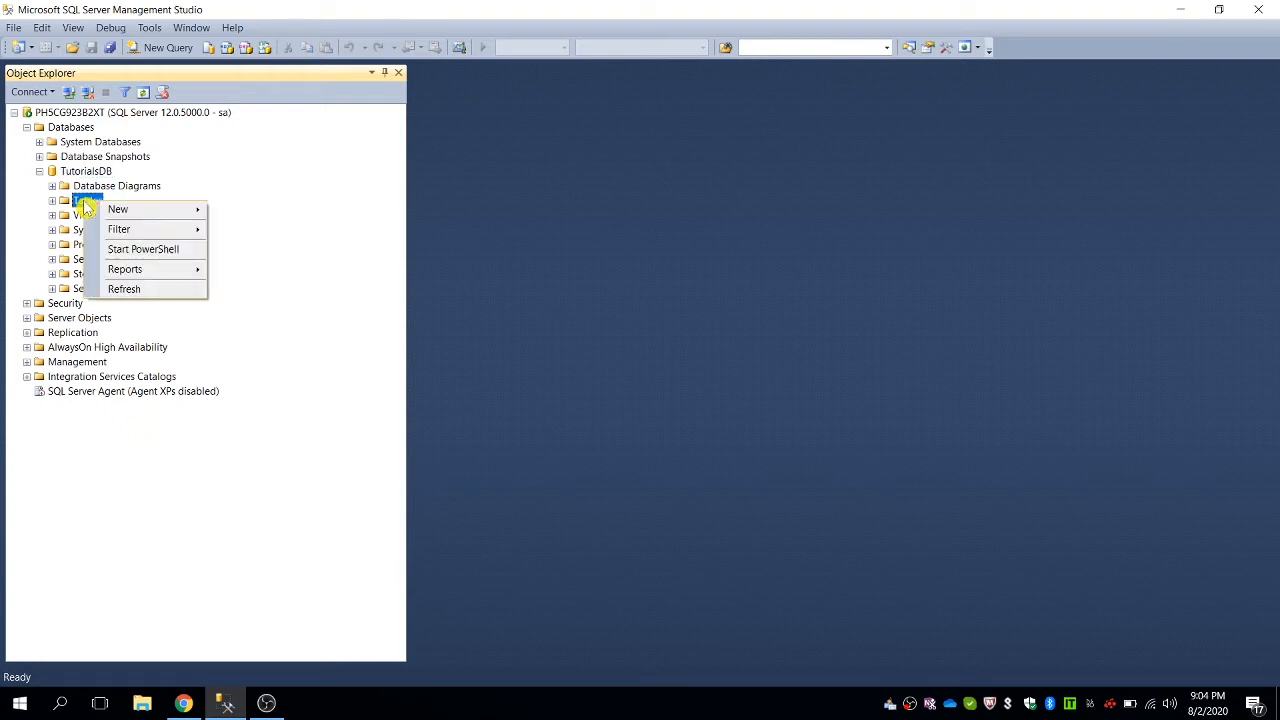
mouse_move(118, 212)
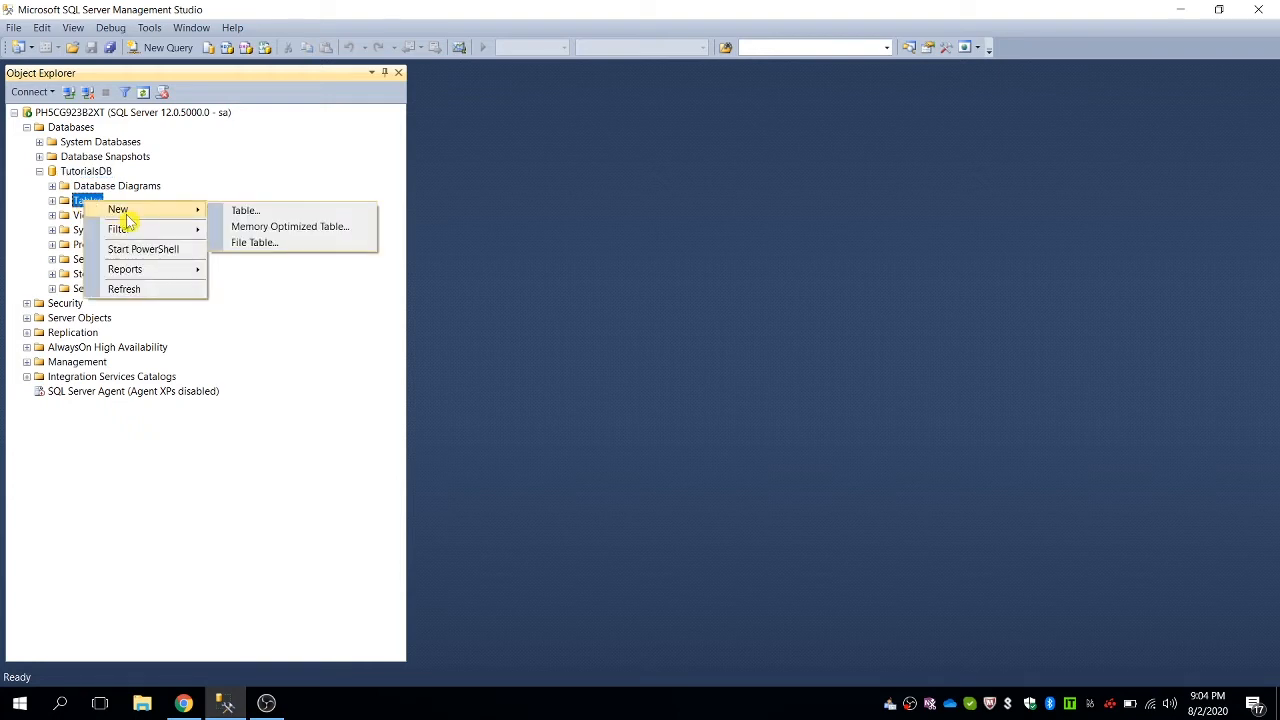
left_click(245, 212)
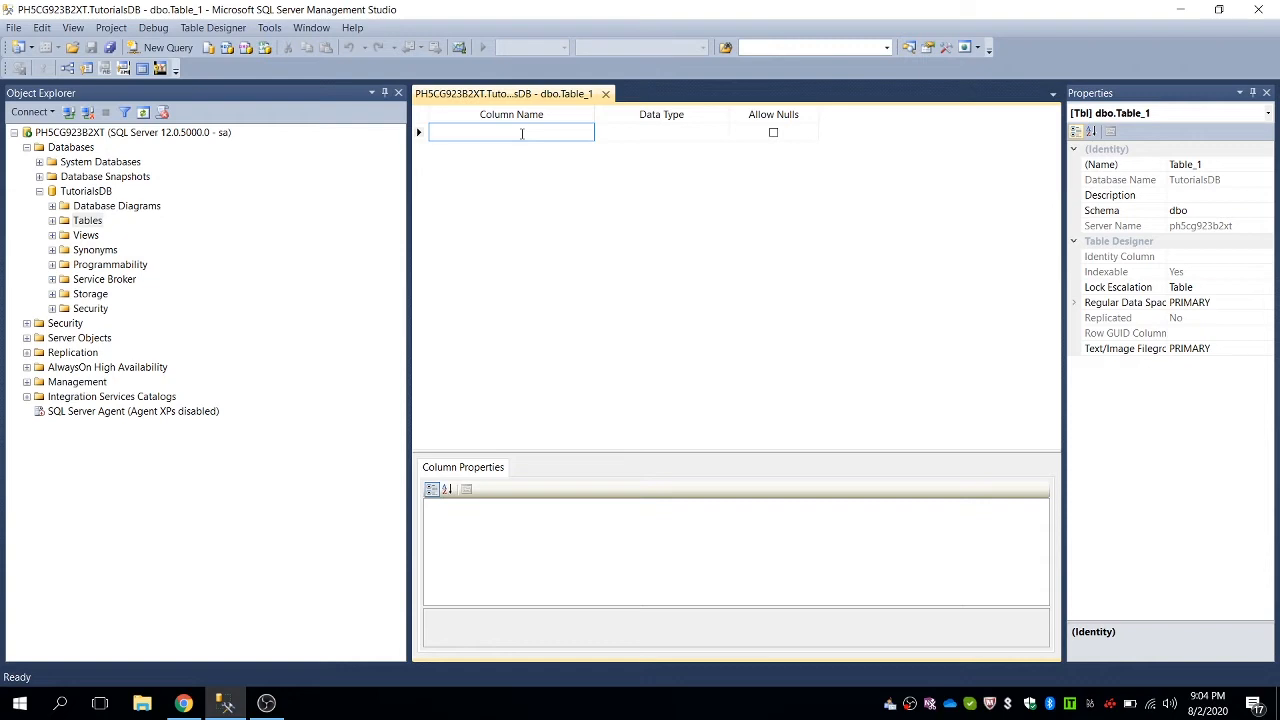
Add the columns UserID, LastName and FirstName to the new table
type("UserID")
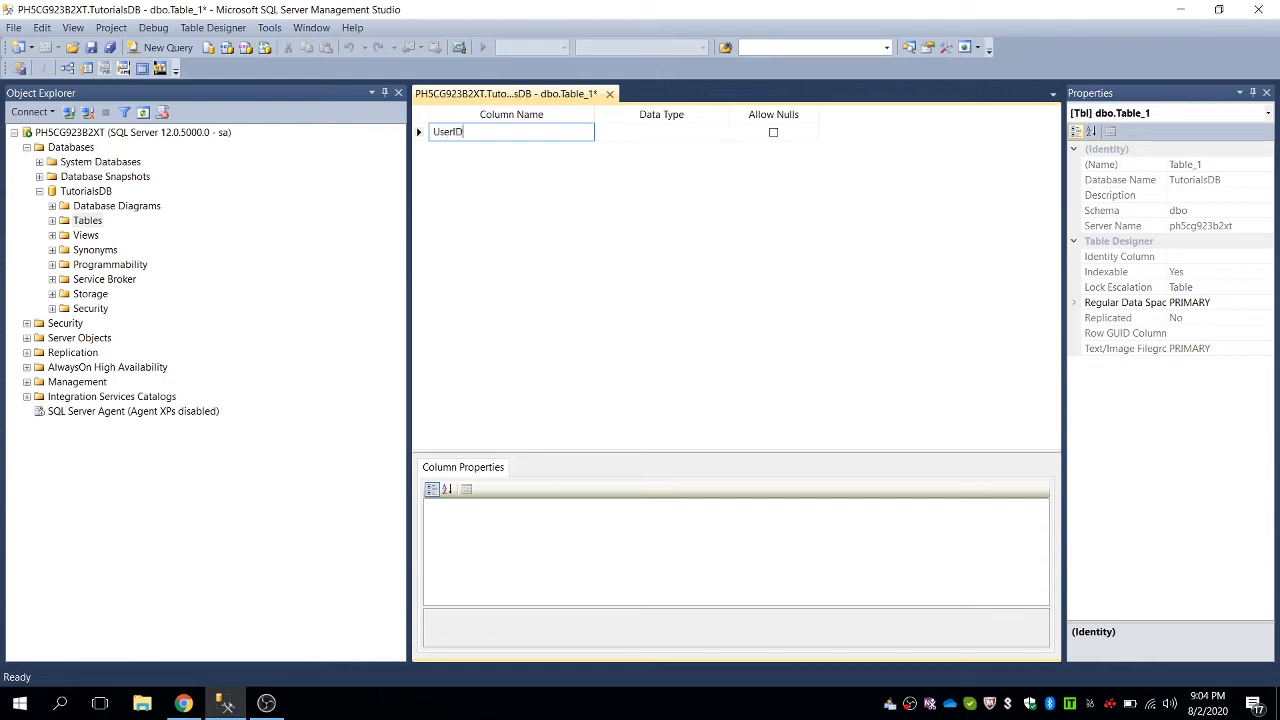
key("Return")
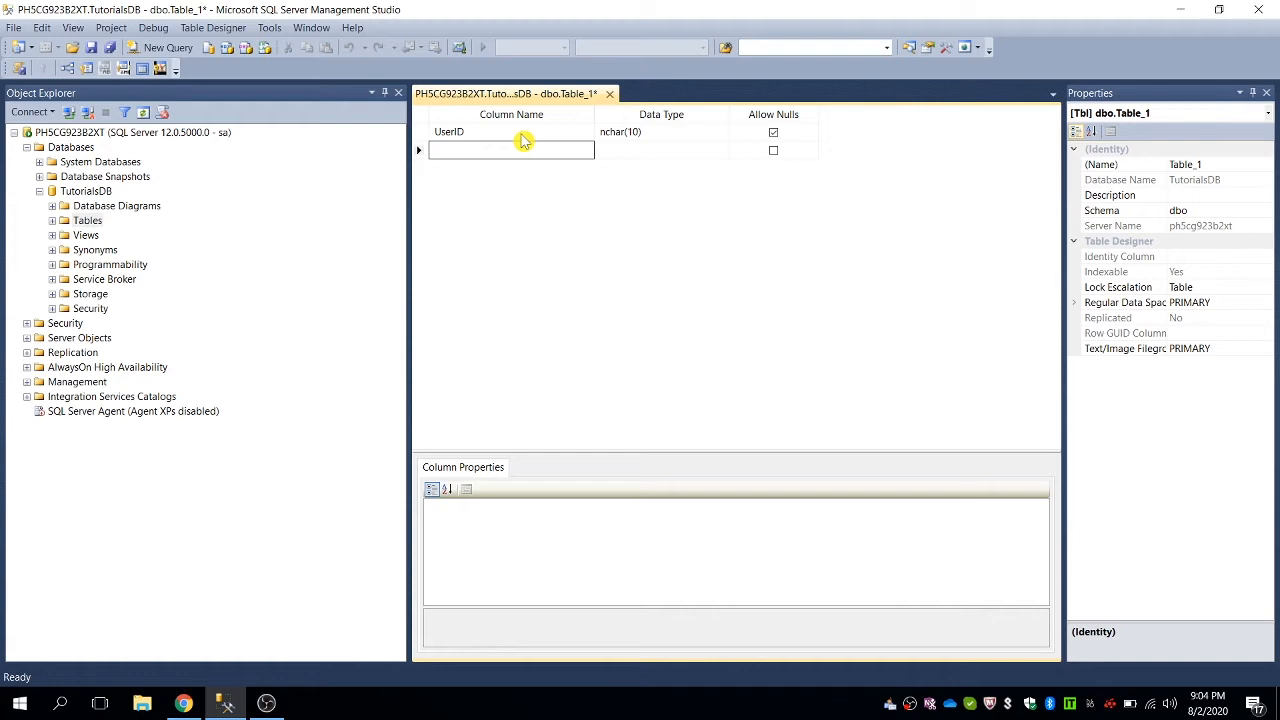
type("Last")
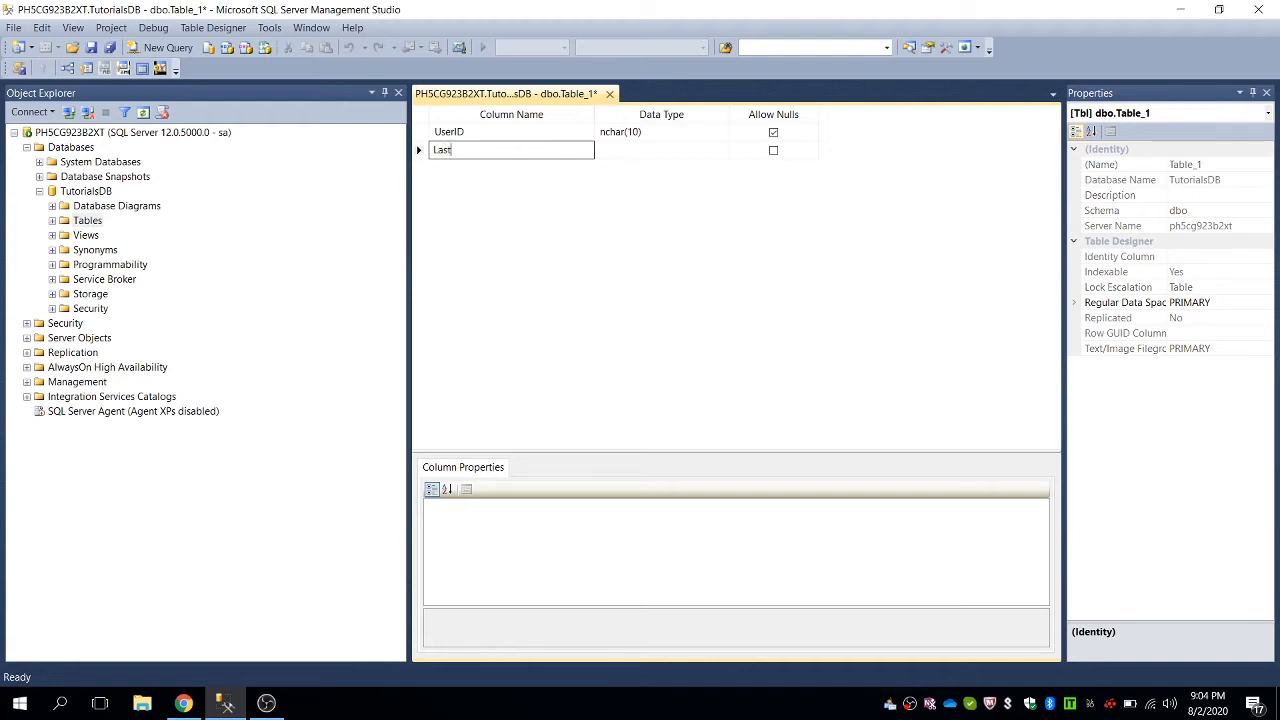
type("Name")
key("Return")
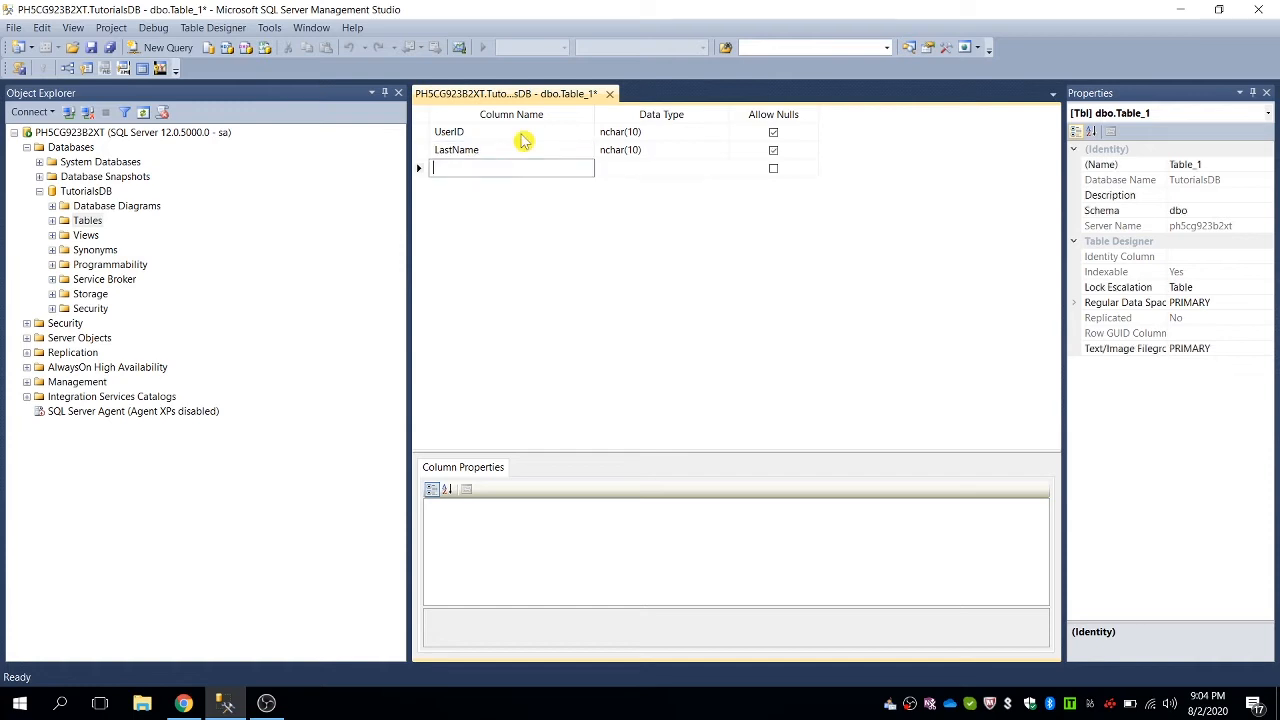
type("First")
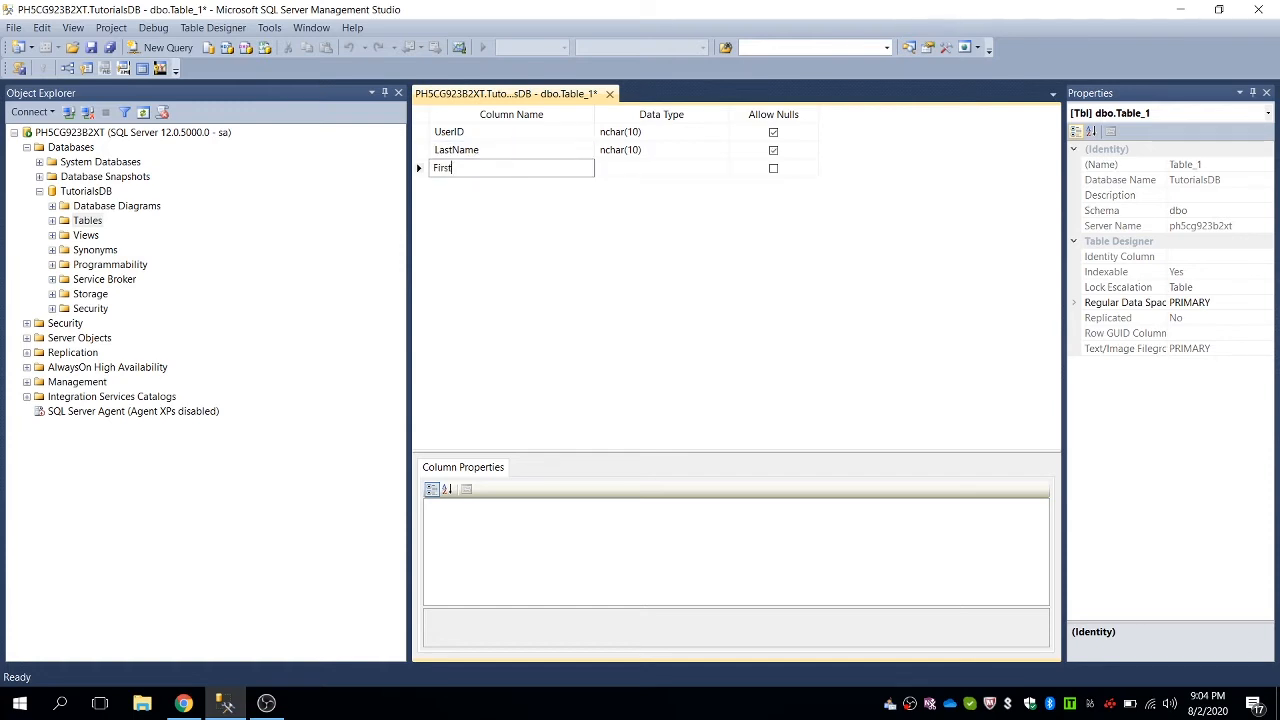
type("Name")
key("Return")
Add the columns UserType and DateCreated below FirstName in the table design
type("U")
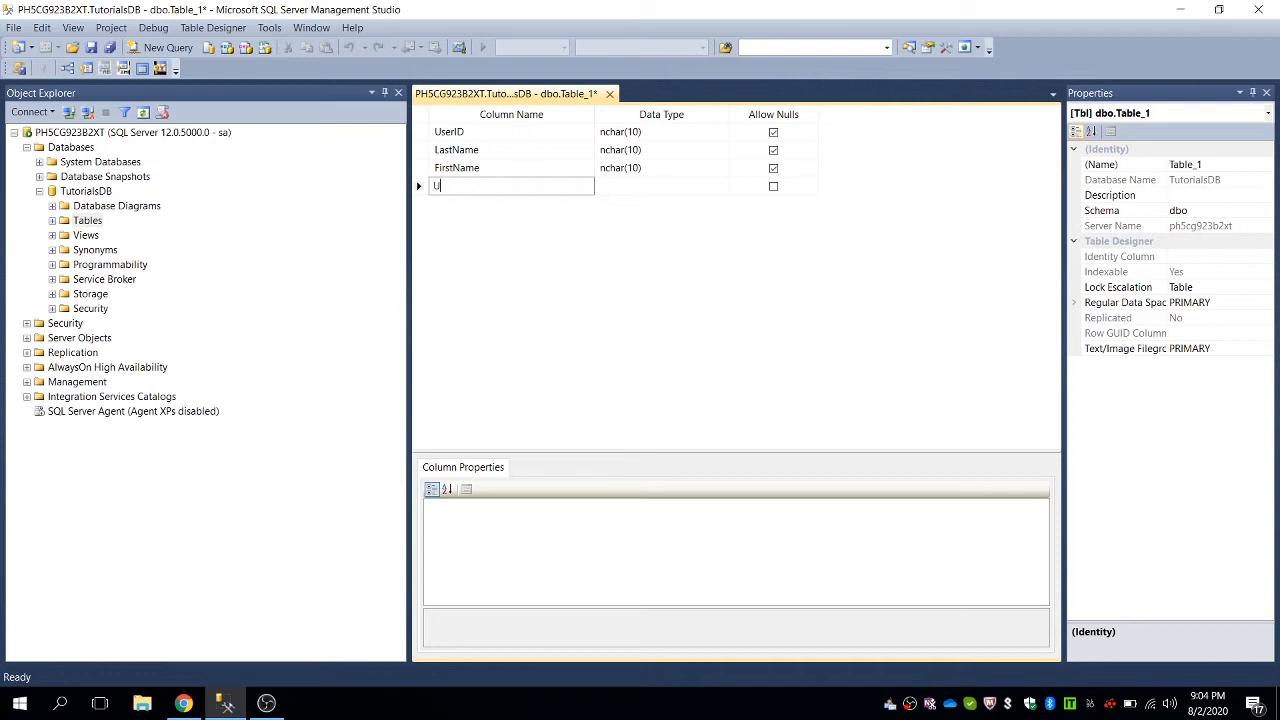
type("serType")
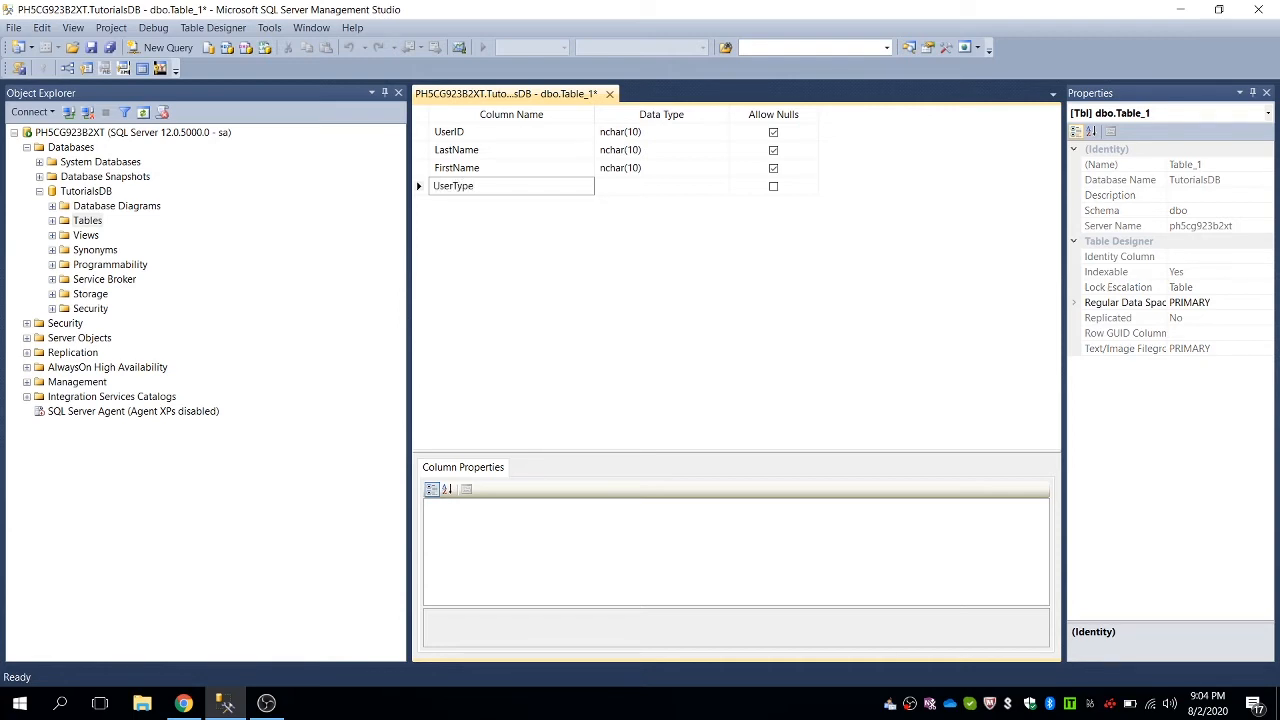
key("Return")
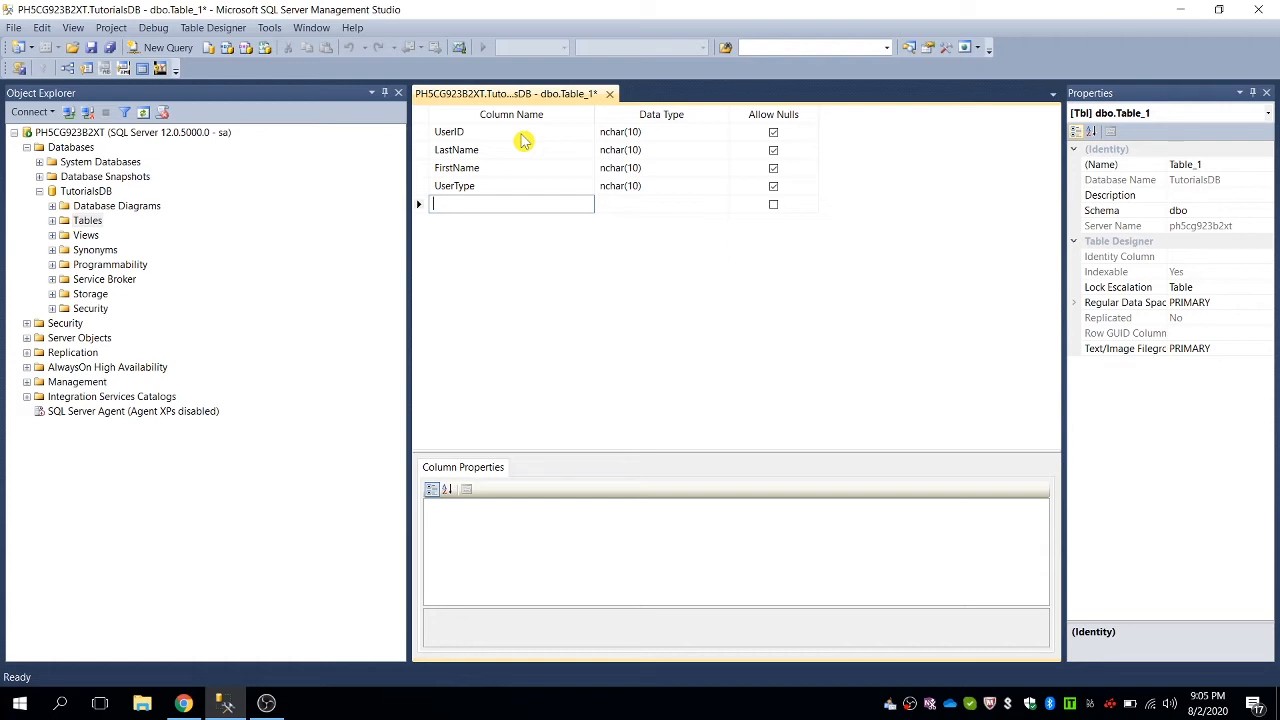
type("date")
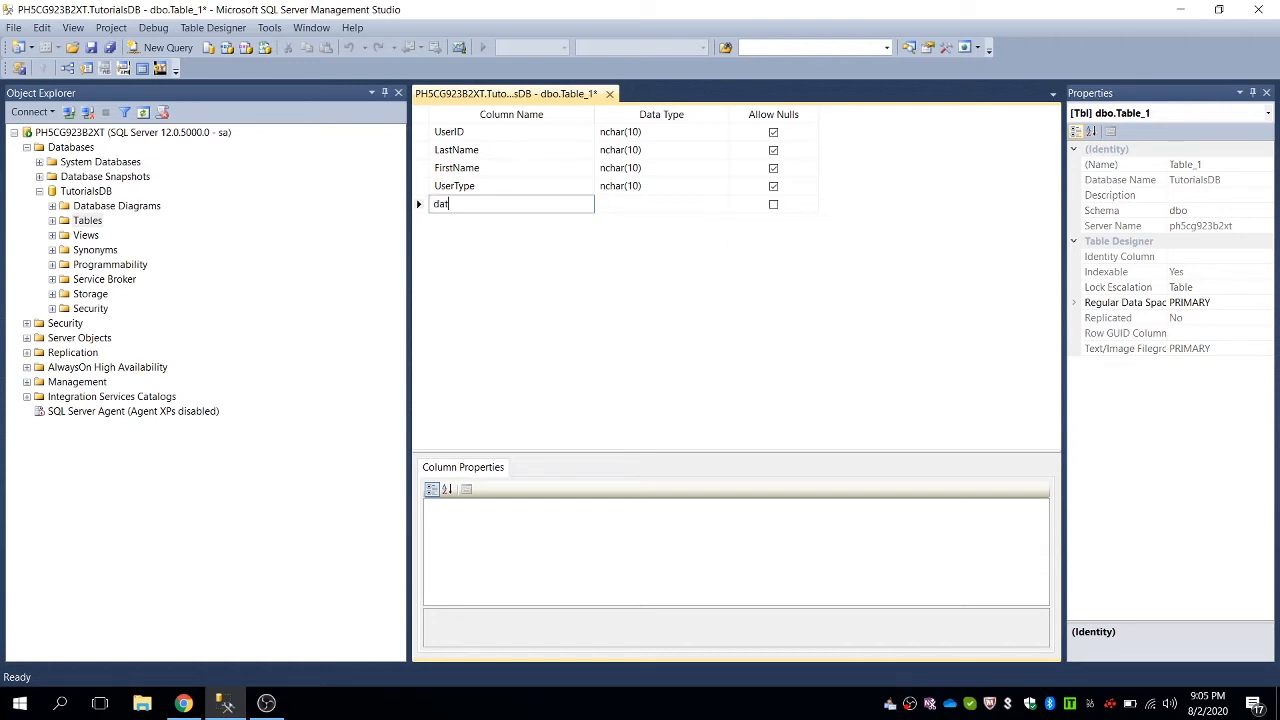
key("BackSpace")
key("BackSpace")
key("BackSpace")
key("BackSpace")
type("DateCreated")
key("Return")
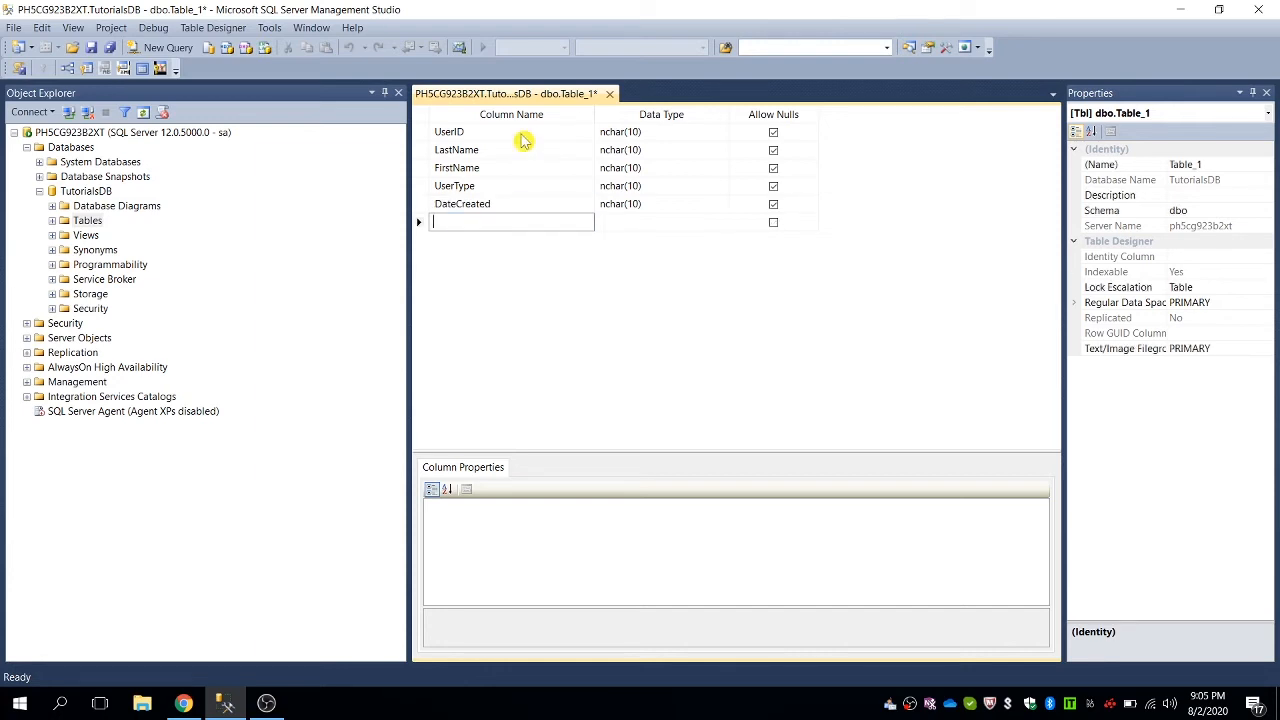
Set the data type of UserID to int and that of LastName to nvarchar(50)
left_click(664, 132)
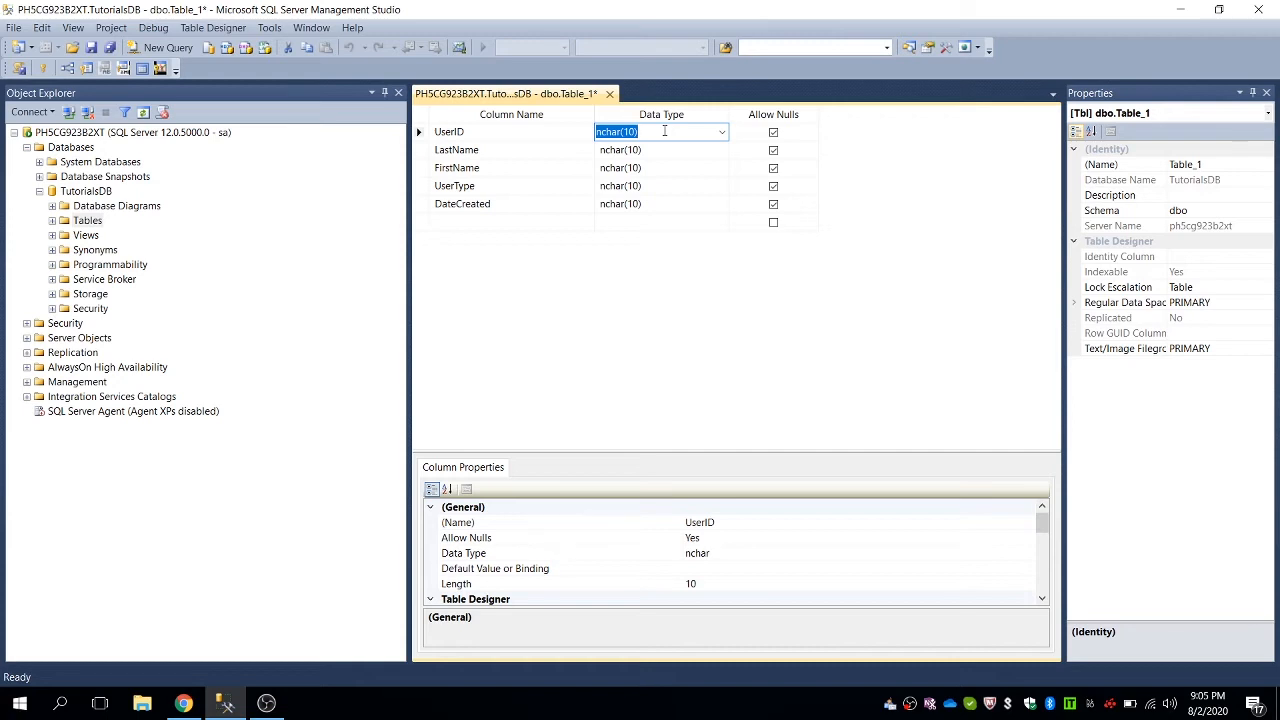
type("int")
key("Down")
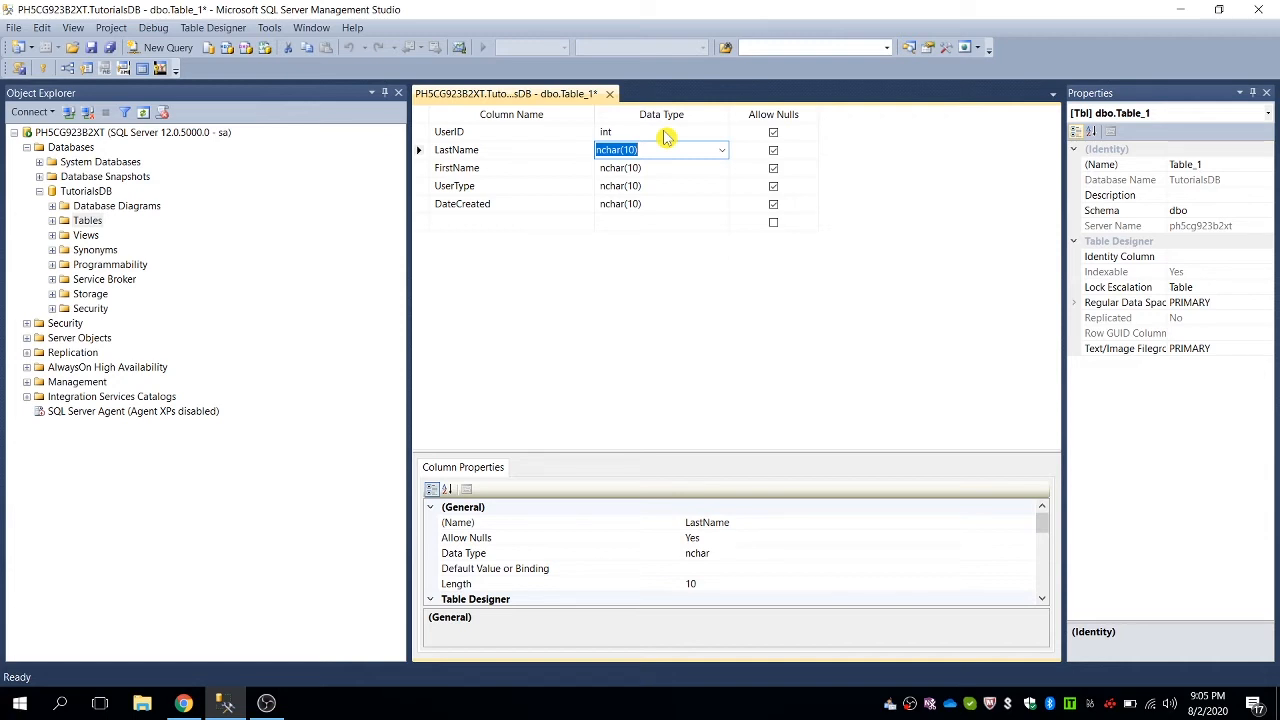
type("nvar")
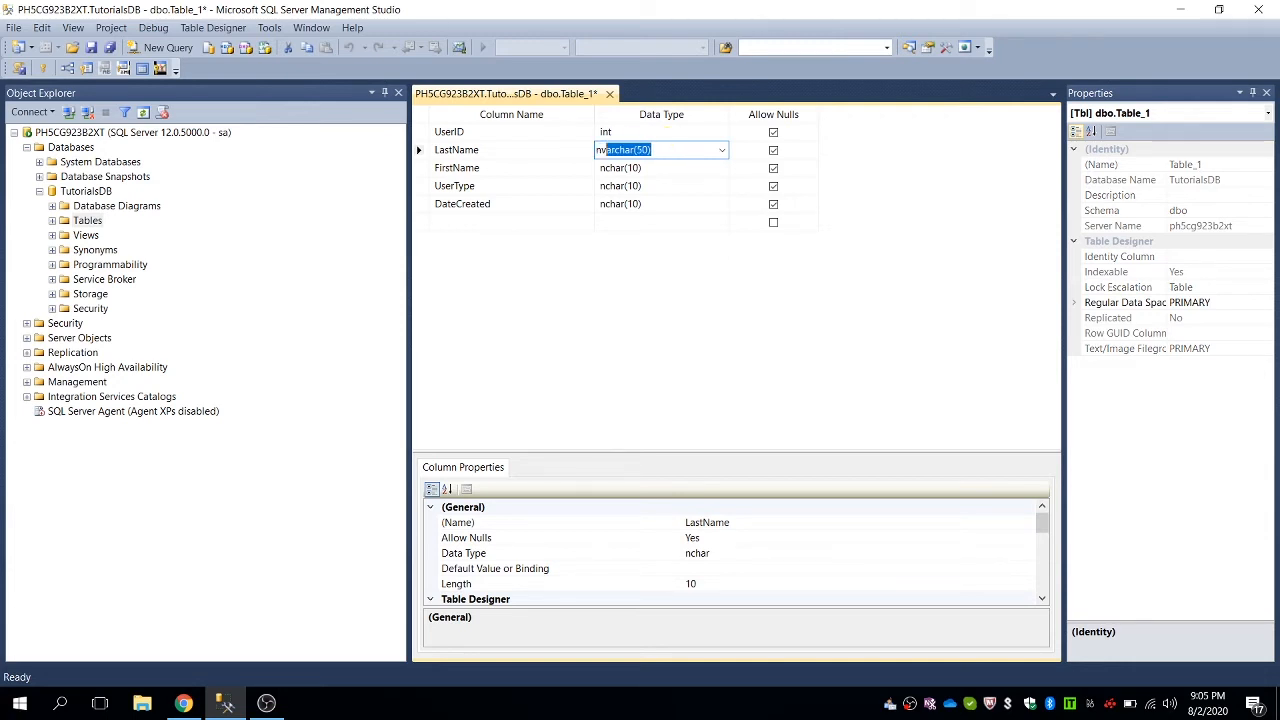
key("Down")
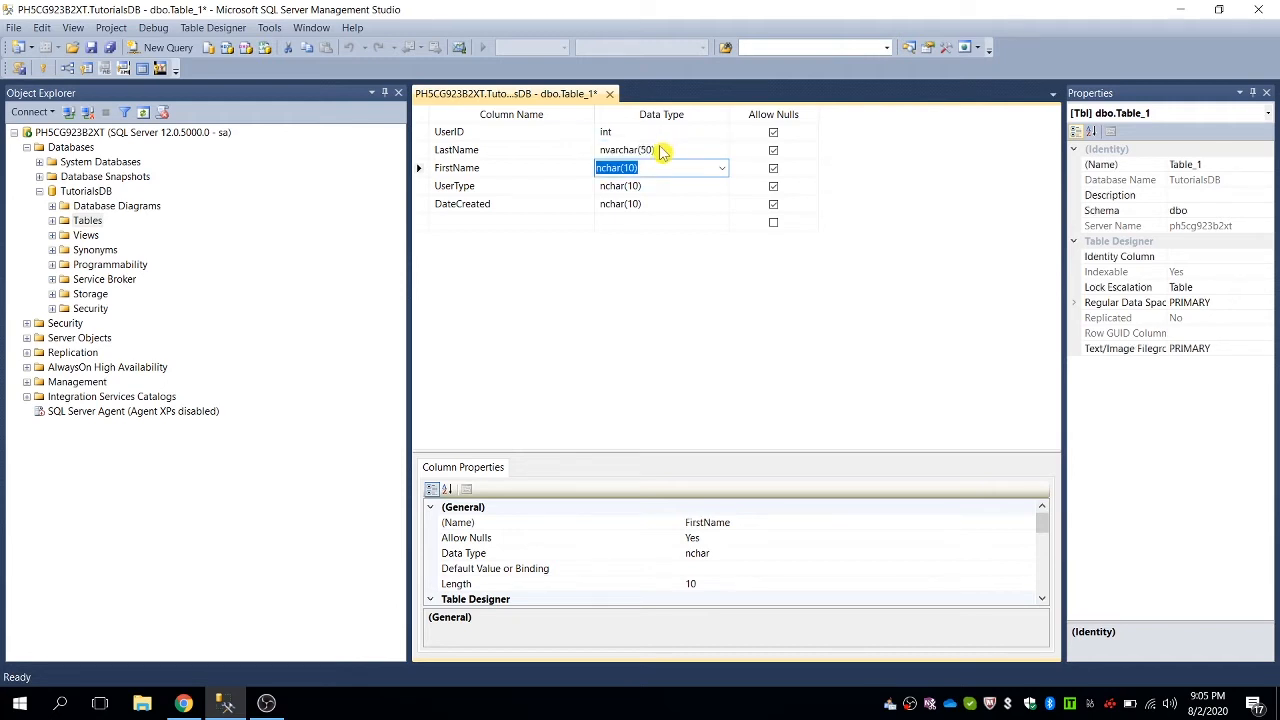
Copy LastName's nvarchar(50) data type to the FirstName and UserType columns
left_click(660, 150)
key("ctrl+c")
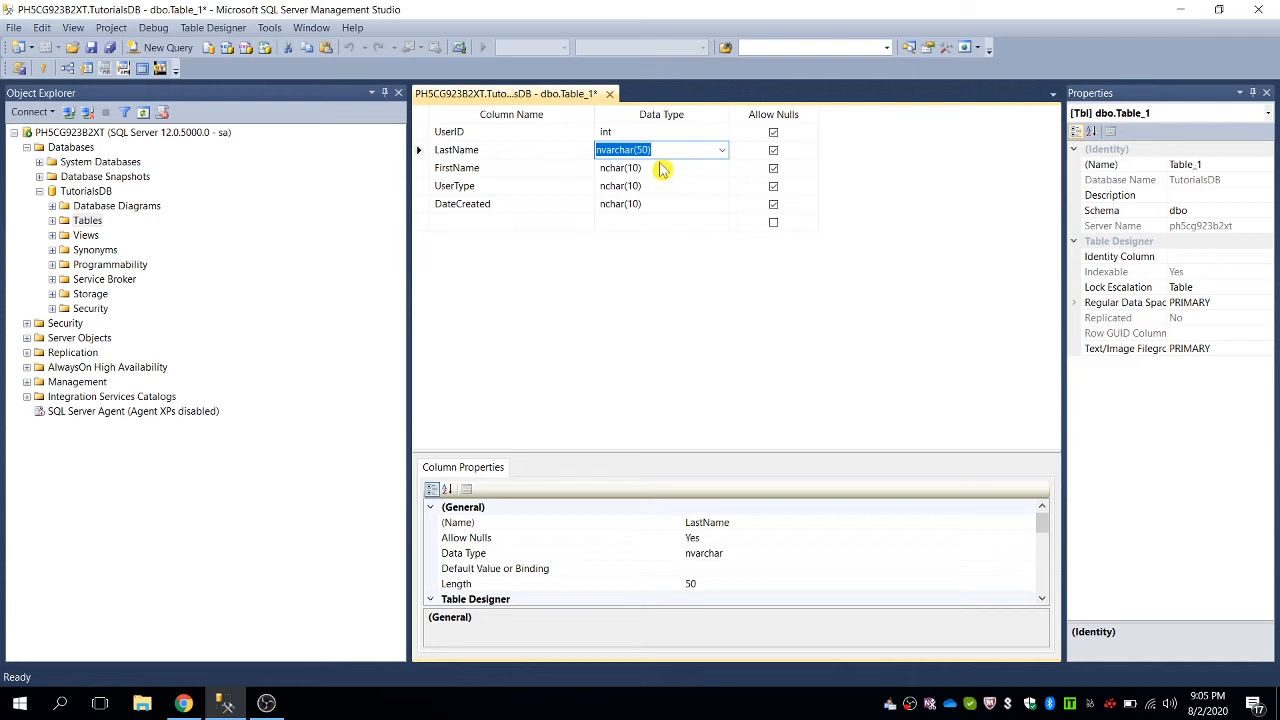
left_click(660, 166)
key("ctrl+v")
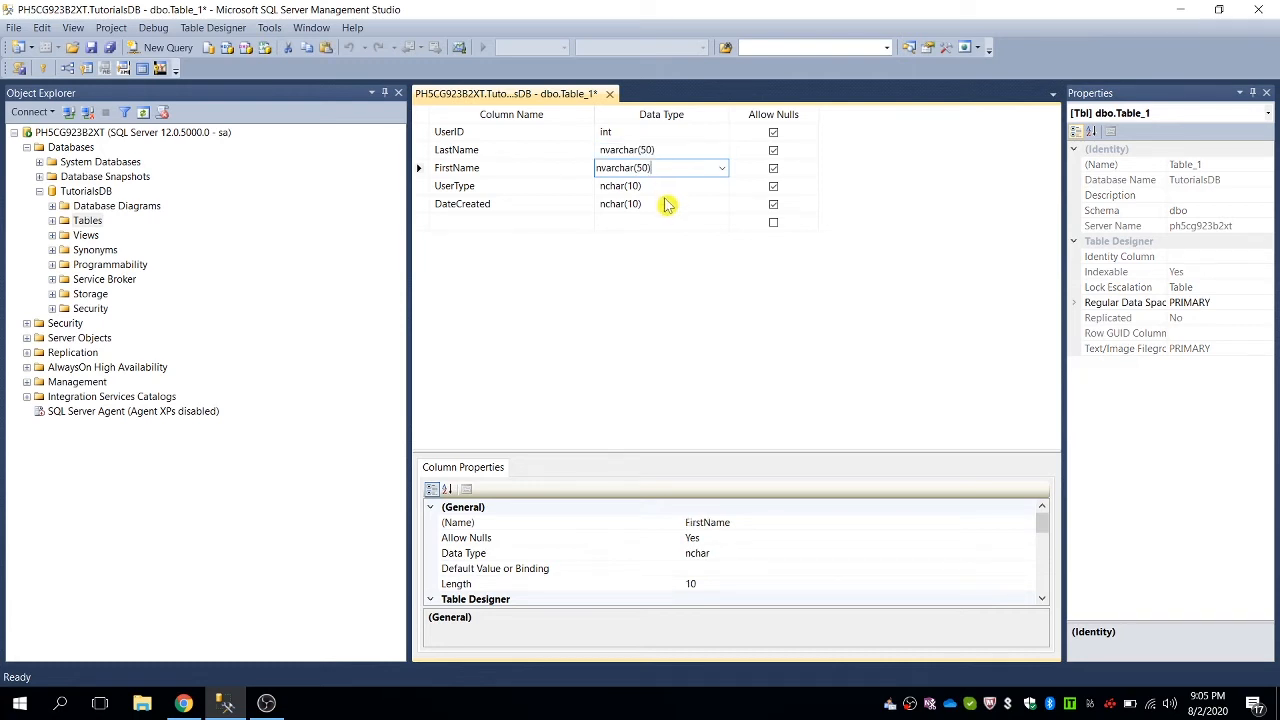
left_click(654, 185)
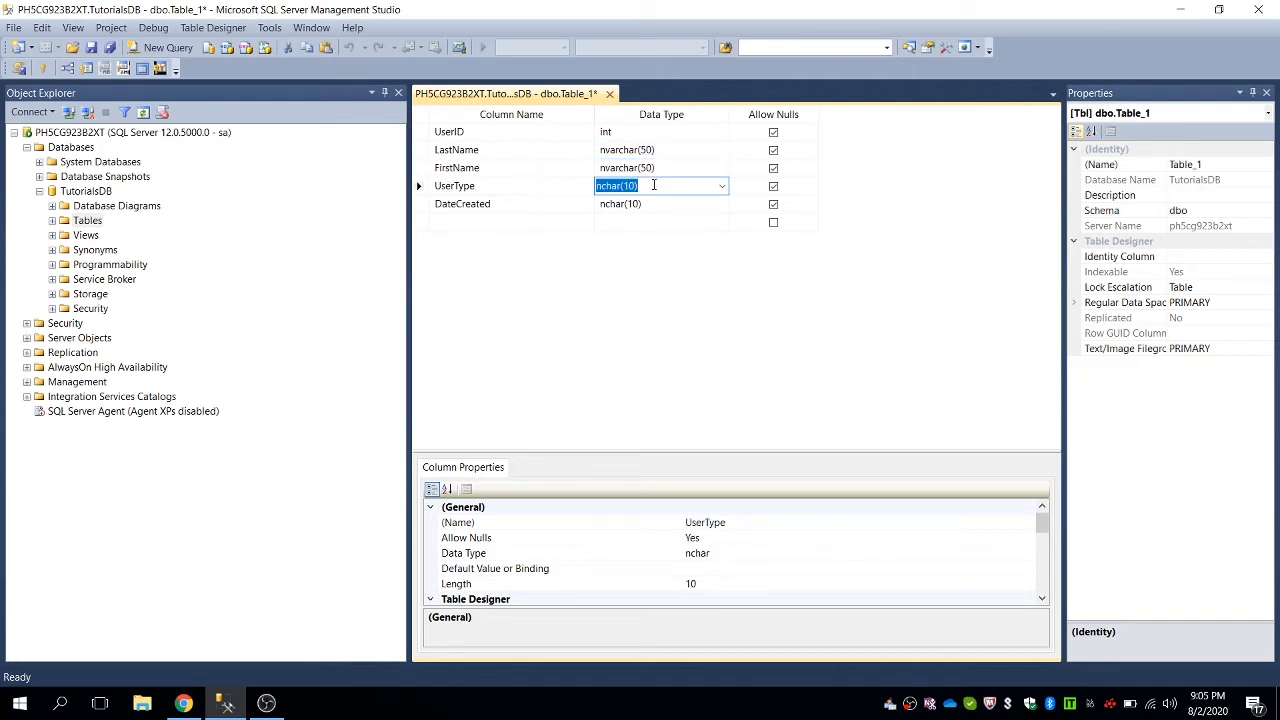
key("ctrl+v")
Set the data type of the DateCreated column to datetime
left_click(653, 204)
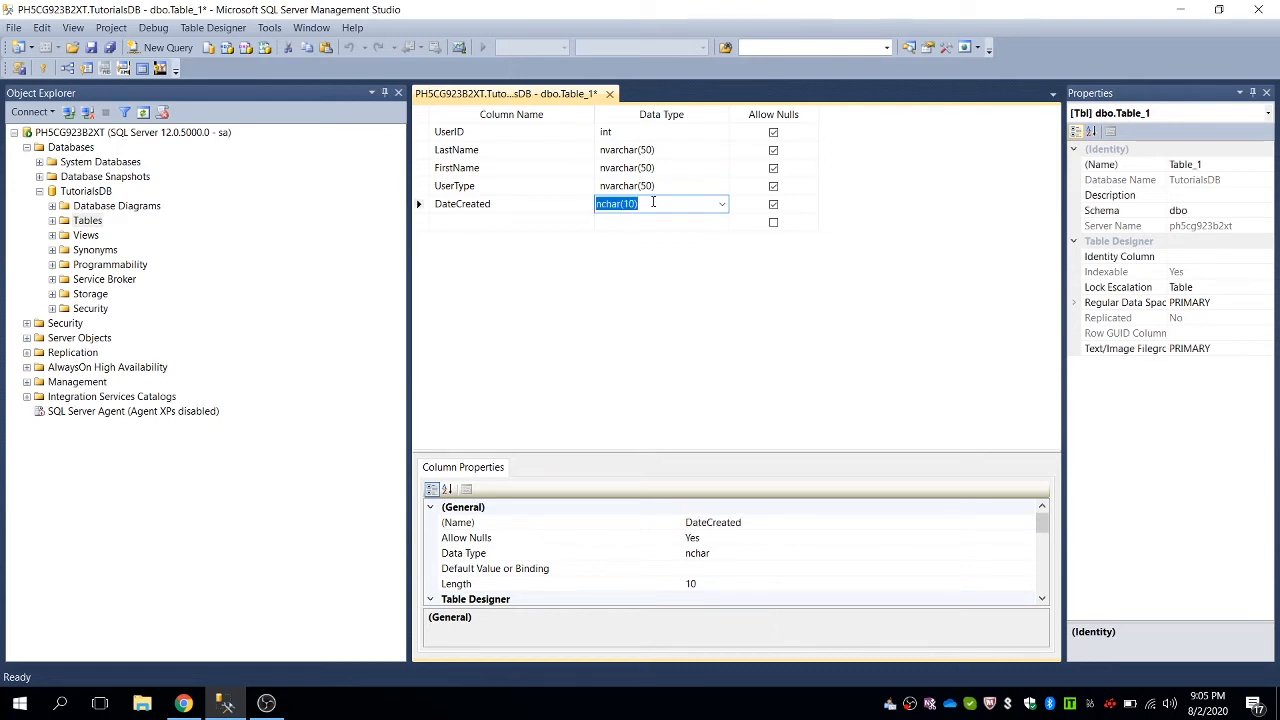
type("date")
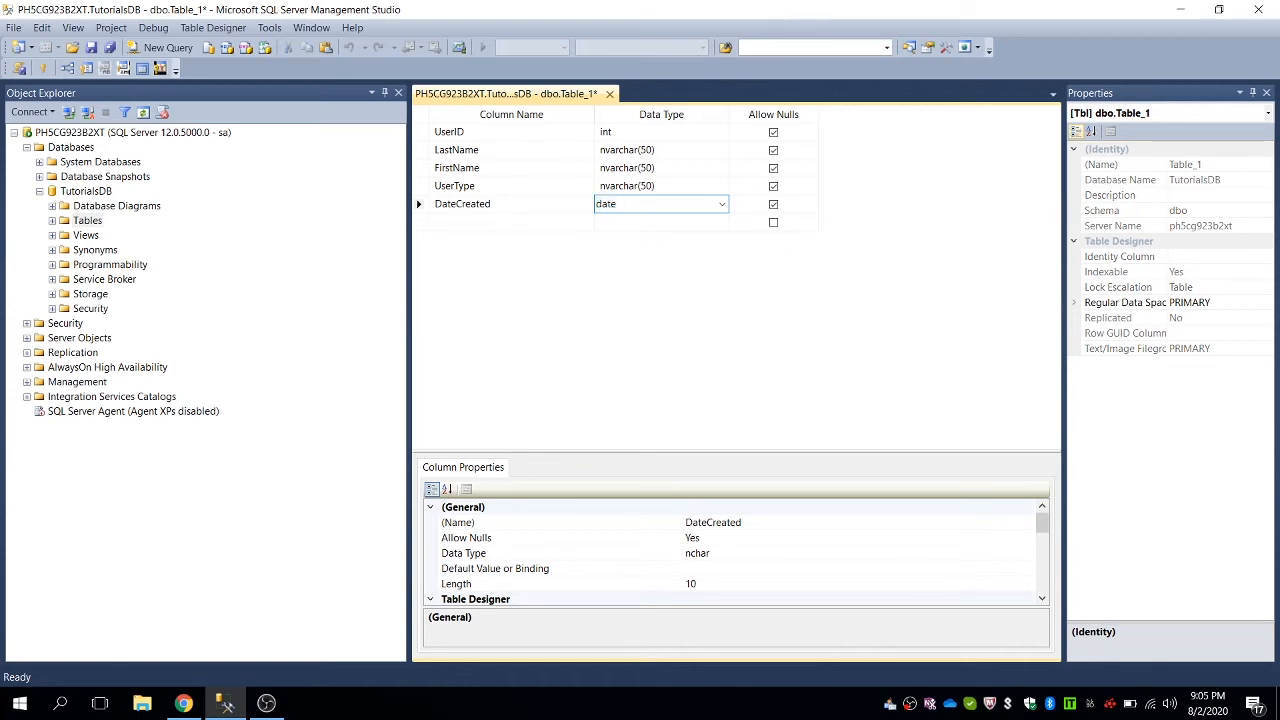
type("time")
key("Return")
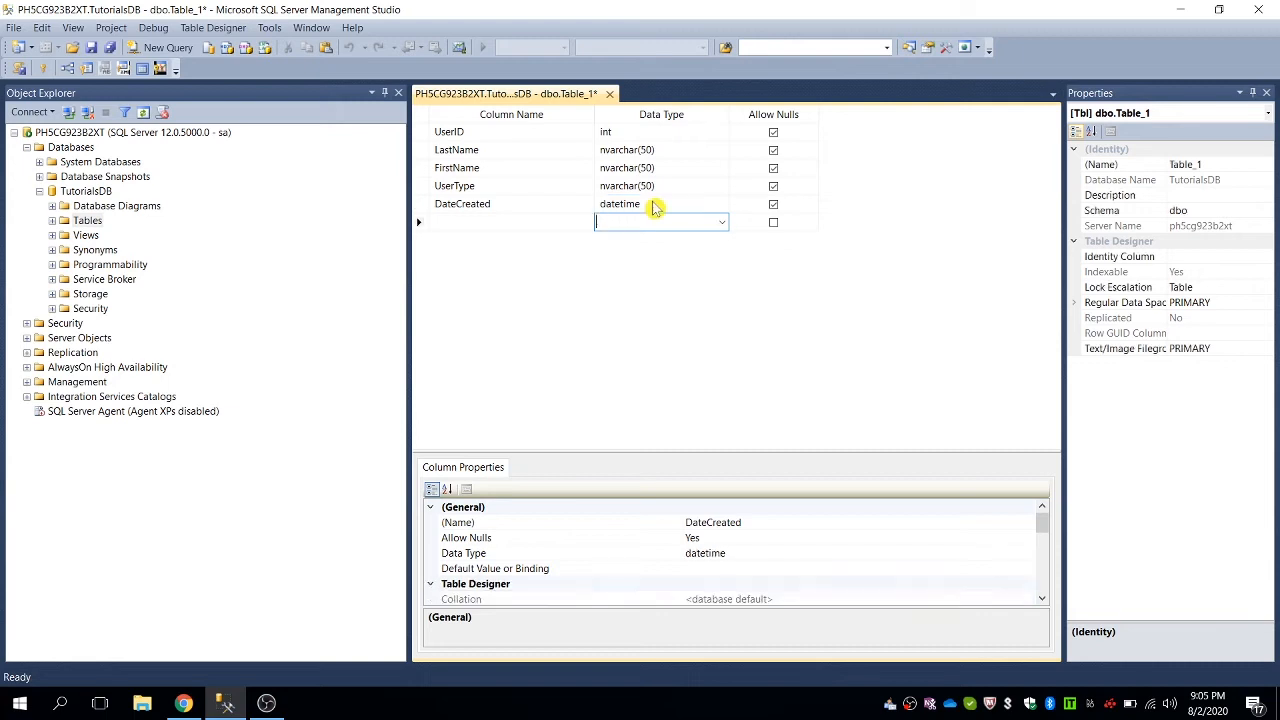
Set the UserID column as the table's primary key
left_click(774, 134)
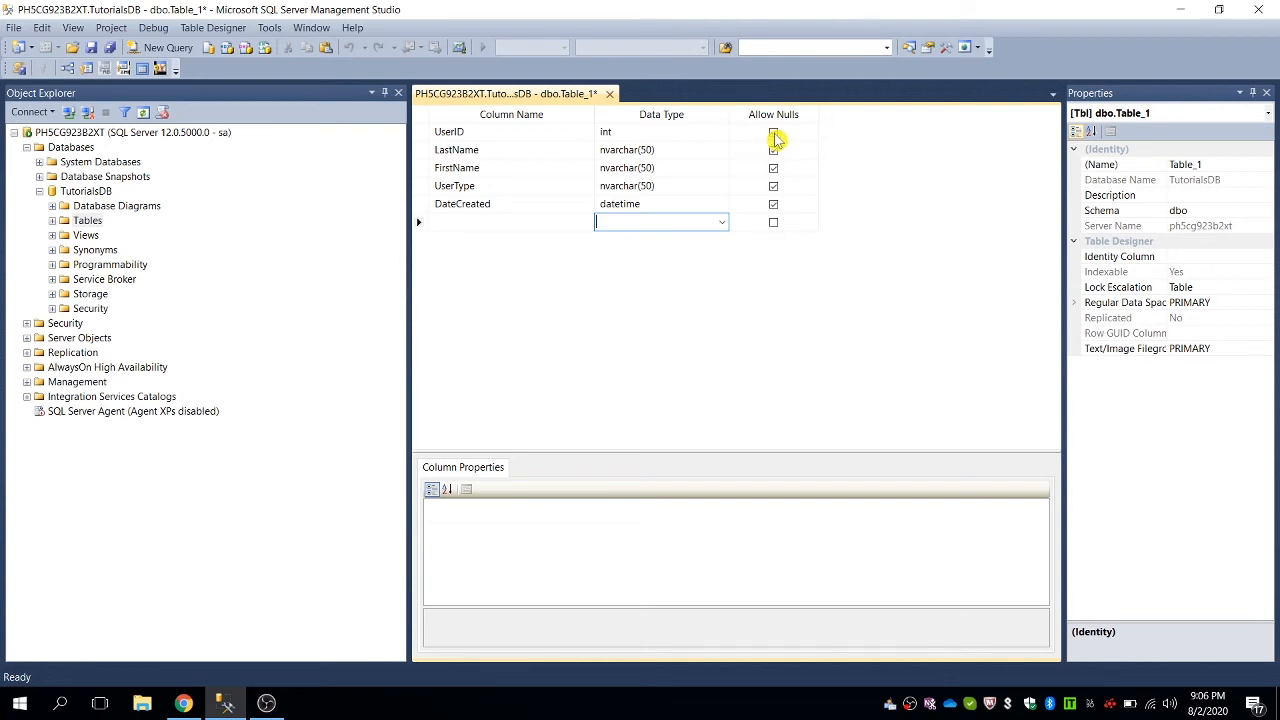
left_click(774, 134)
left_click(420, 133)
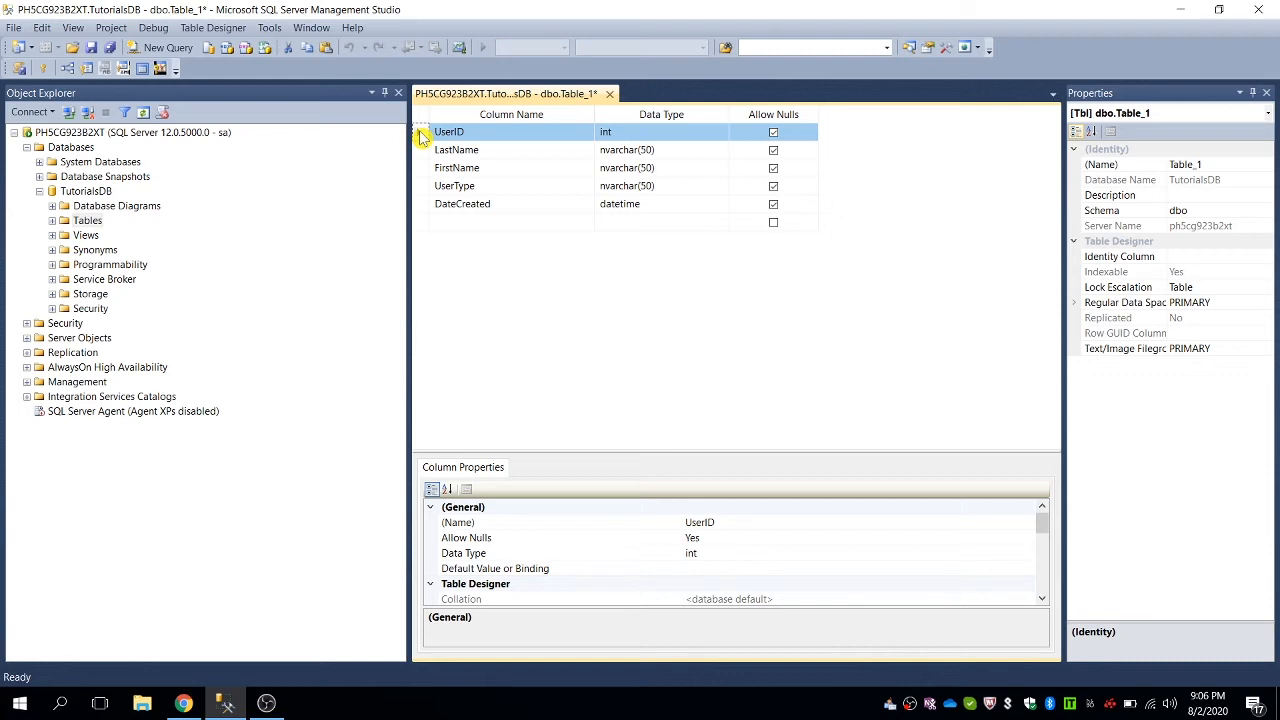
right_click(422, 138)
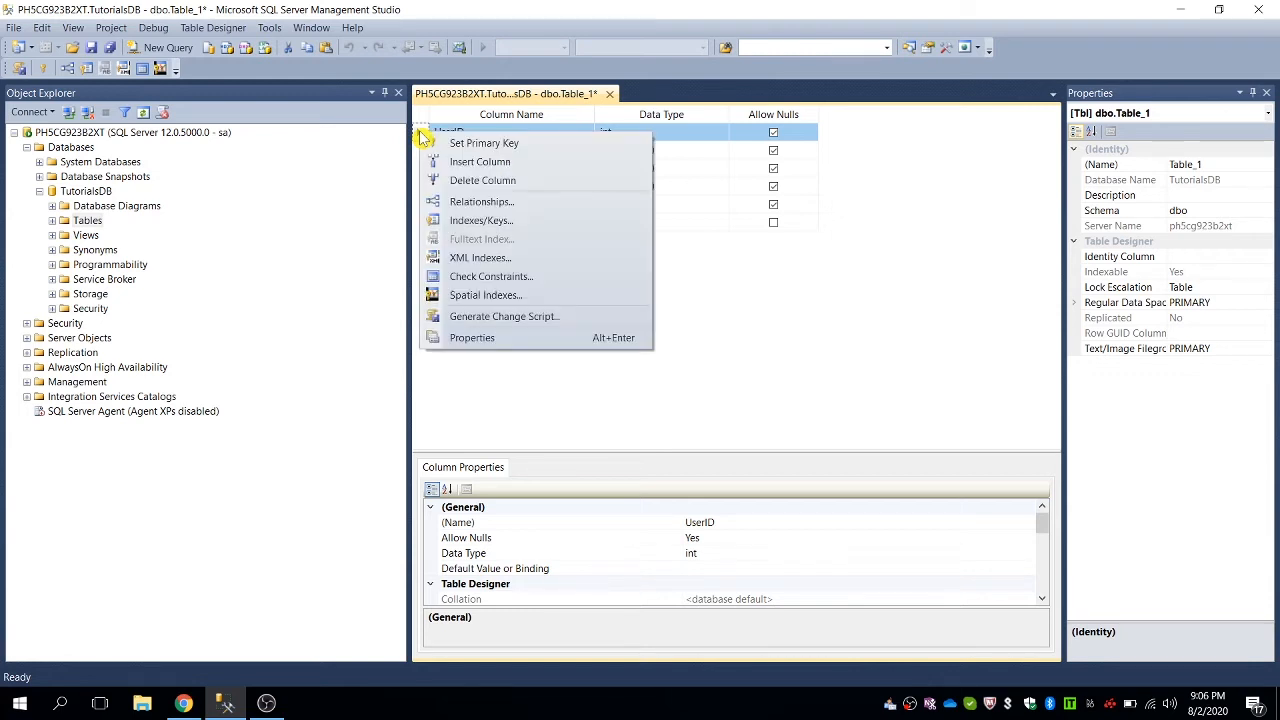
left_click(466, 118)
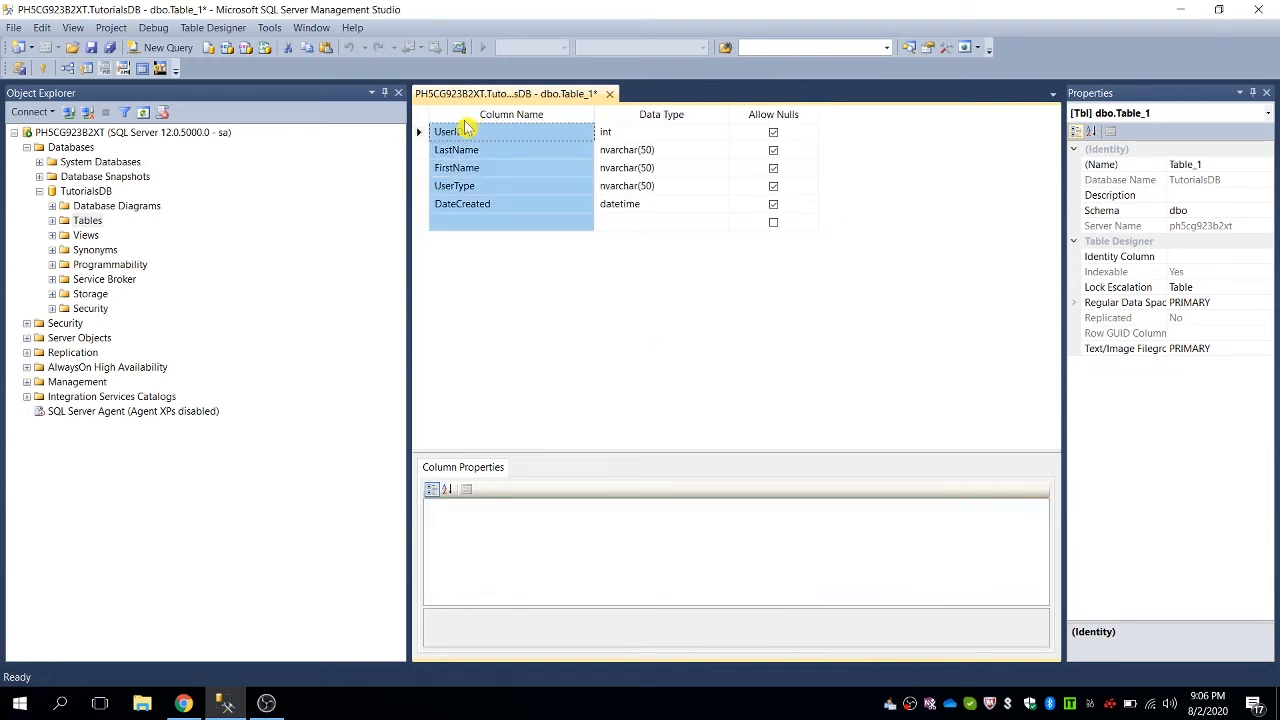
left_click(420, 138)
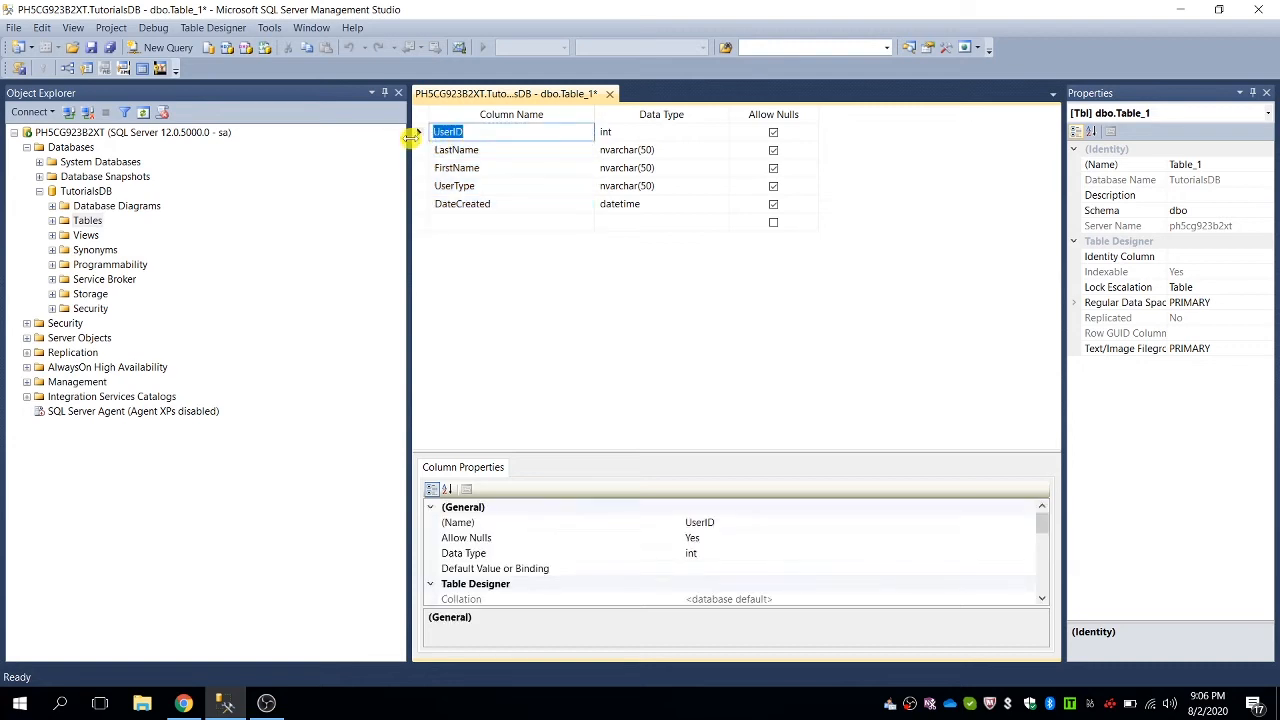
left_click(422, 137)
right_click(422, 138)
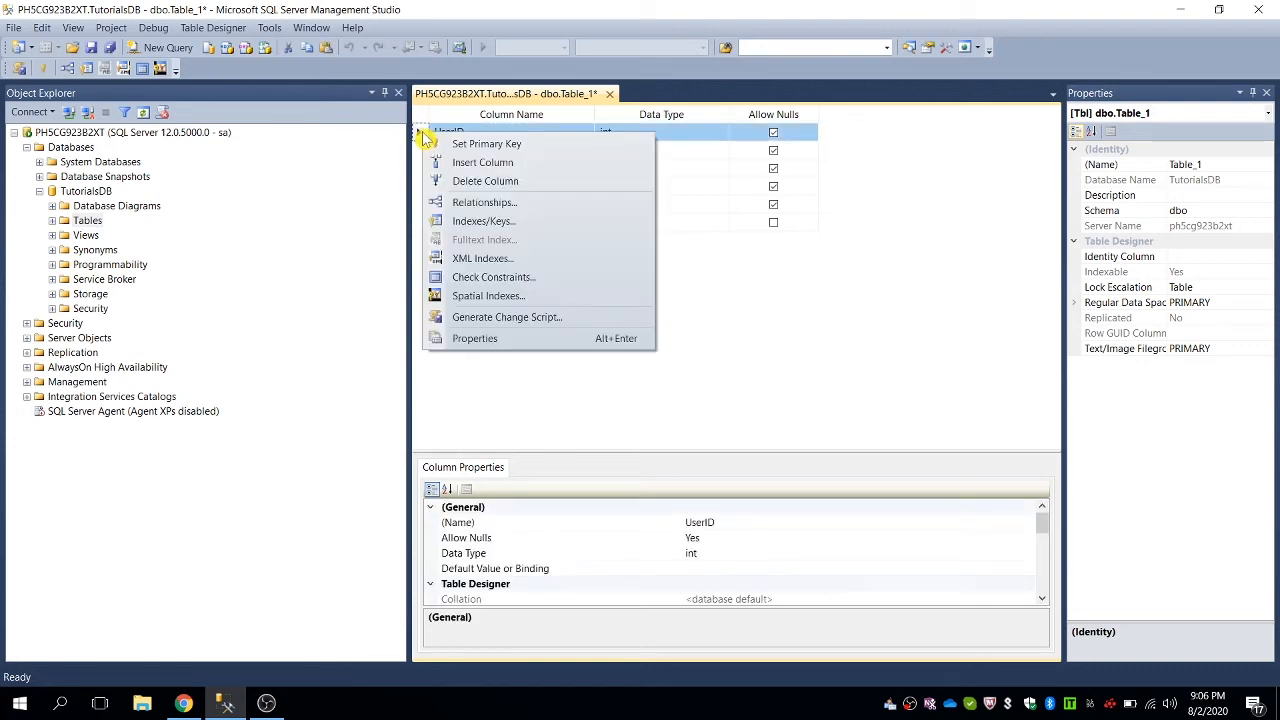
left_click(505, 145)
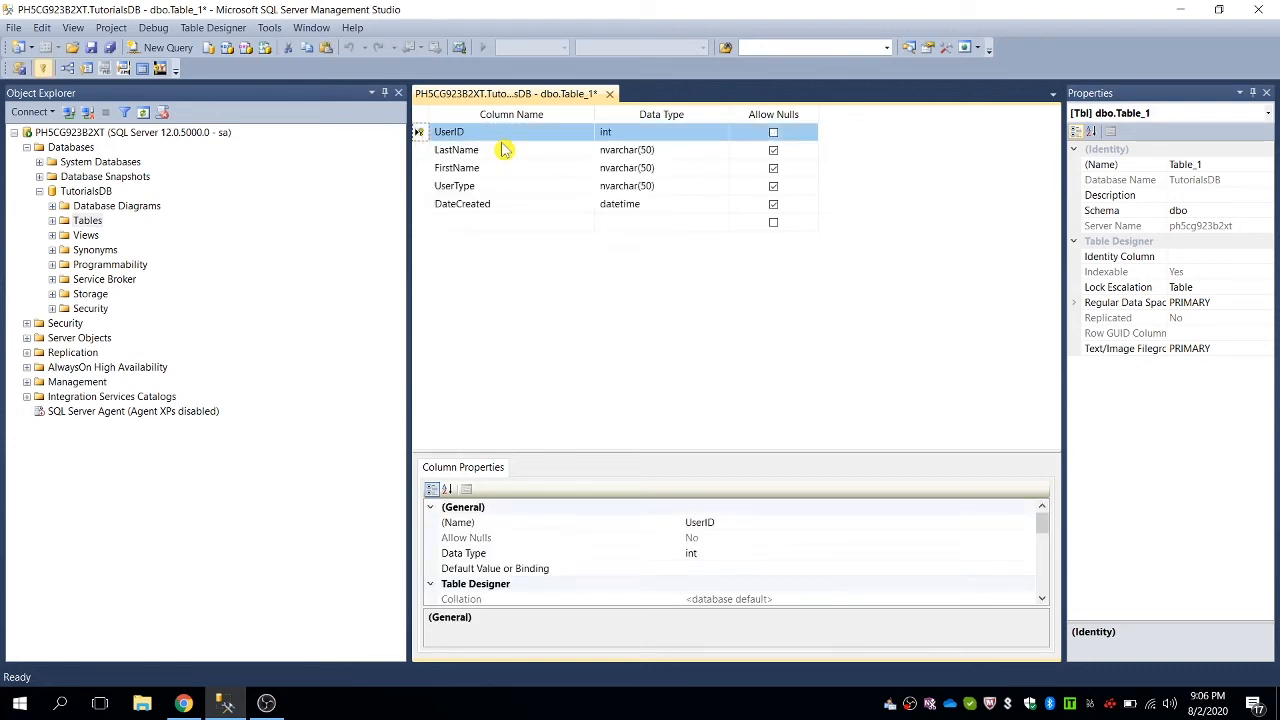
Make UserID an identity column by setting Is Identity to Yes in its identity specification
left_click(458, 136)
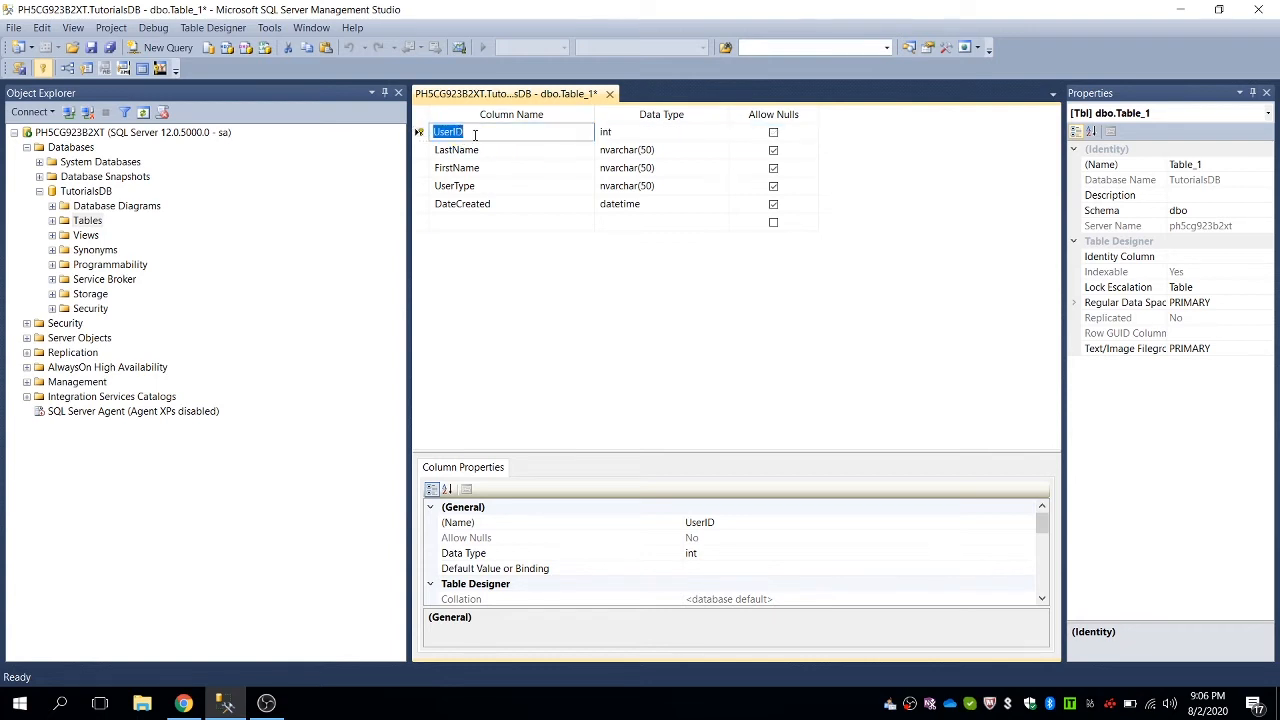
left_click(535, 131)
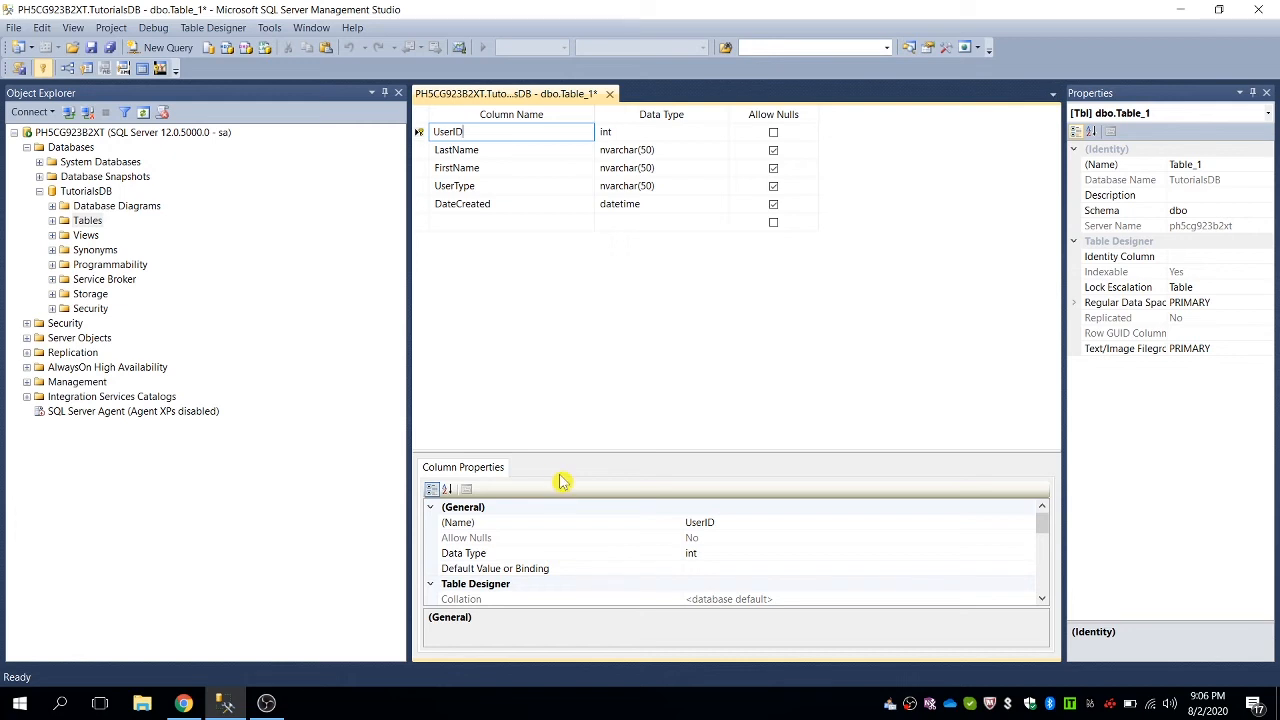
left_click_drag(1041, 480, 1039, 499)
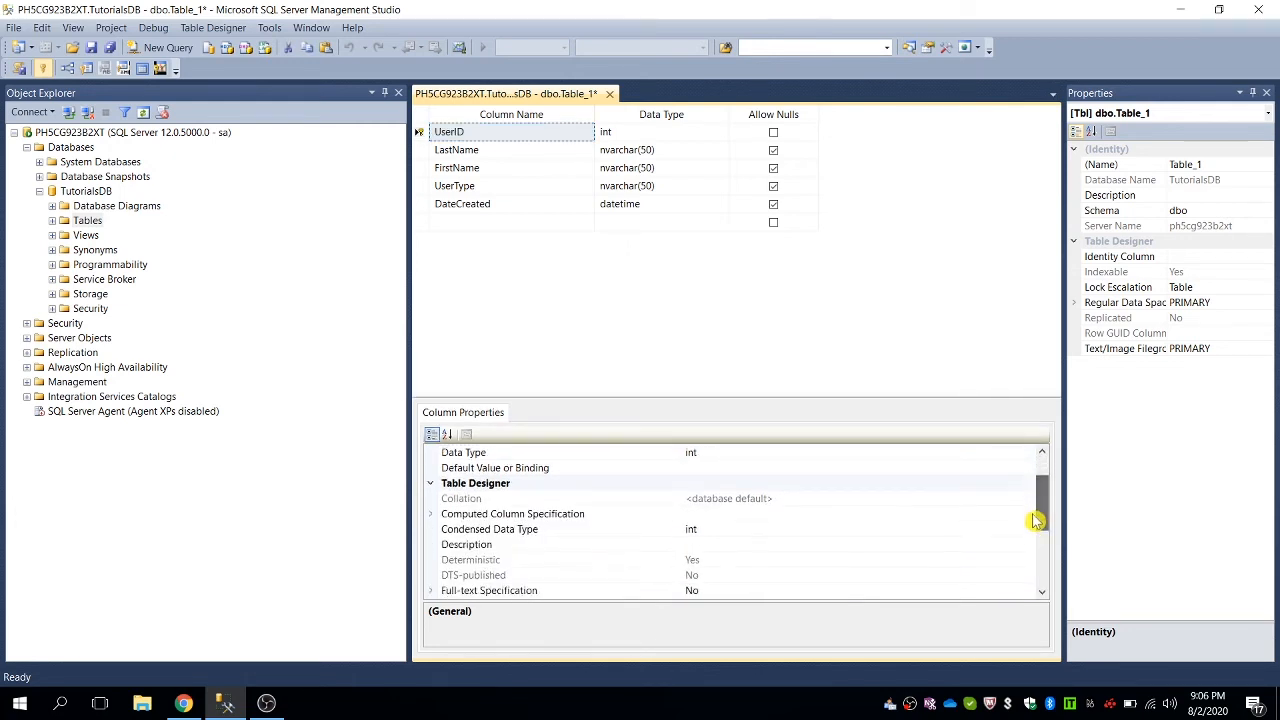
left_click(1034, 518)
left_click(1031, 548)
scroll(650, 555, "down", 4)
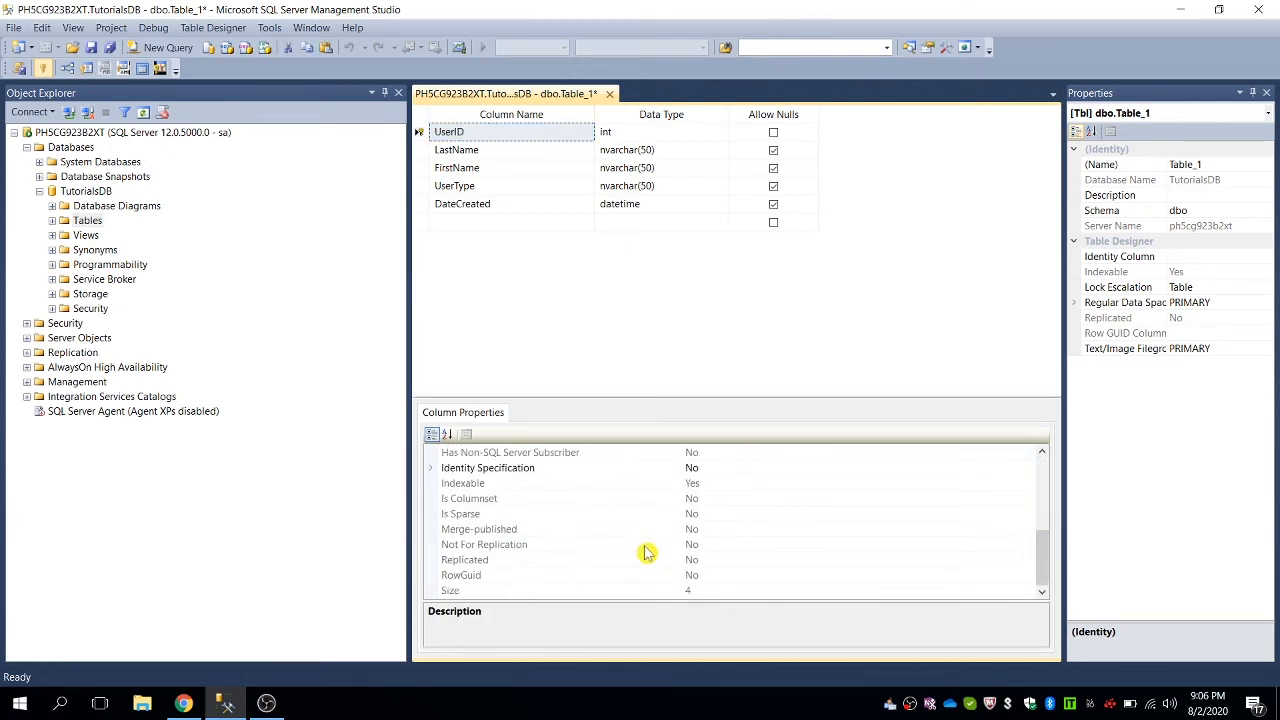
left_click(432, 469)
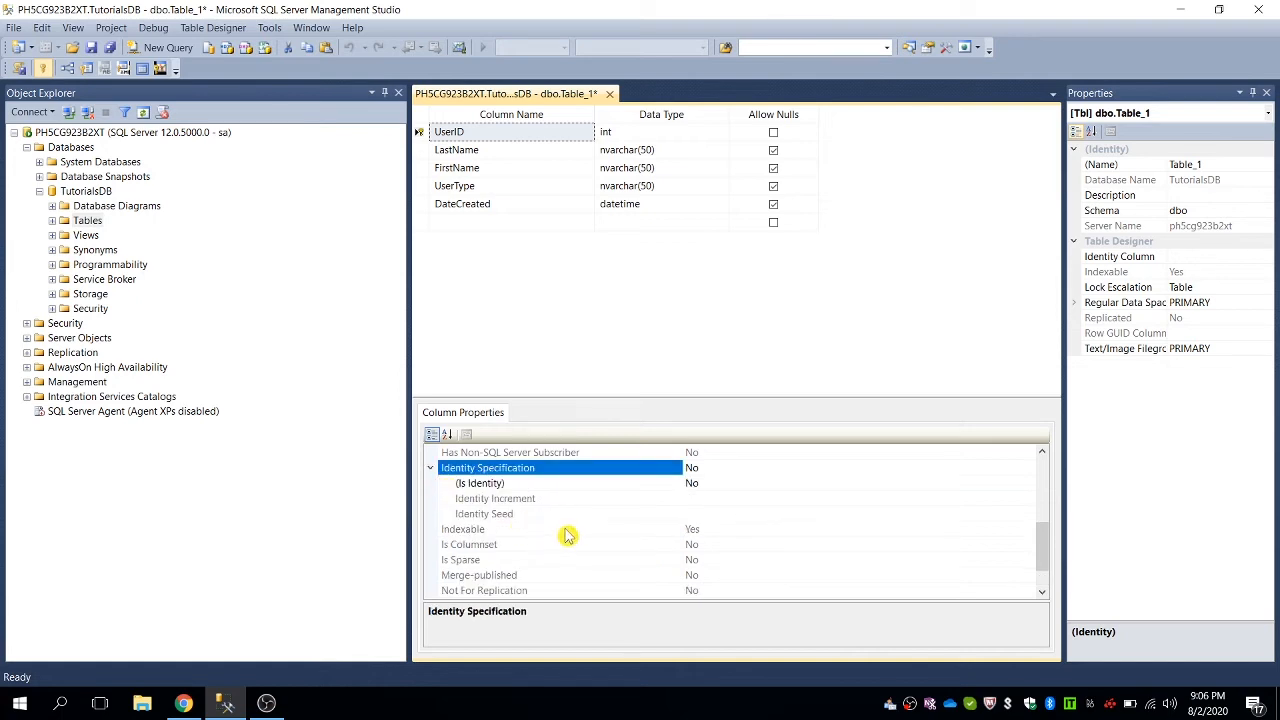
left_click(493, 483)
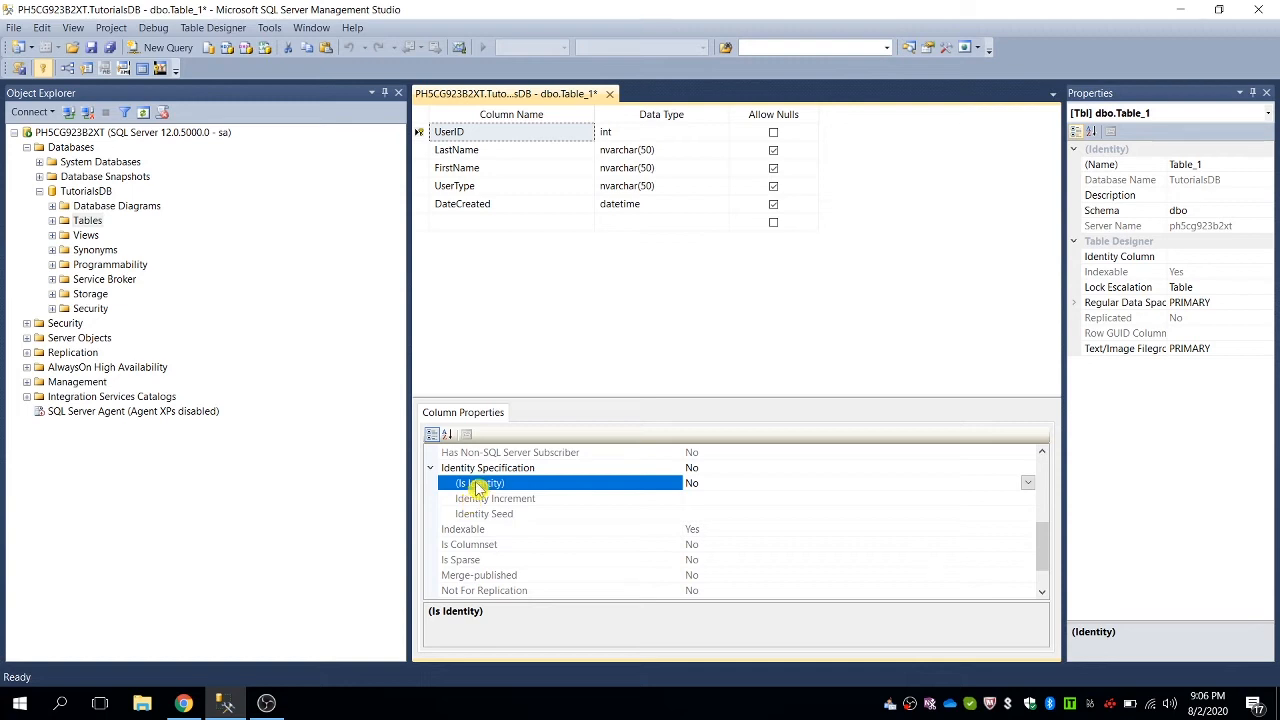
double_click(585, 488)
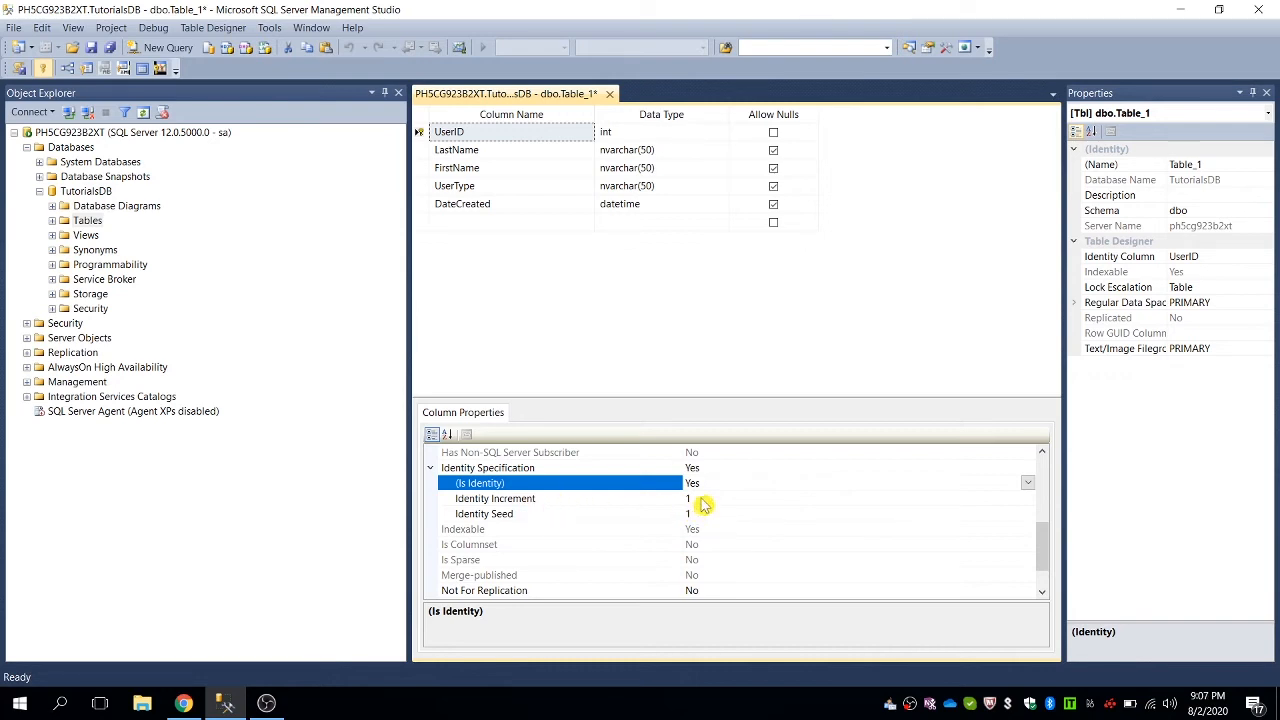
Try an identity increment of 2 for UserID, and set it back to 1
left_click(696, 497)
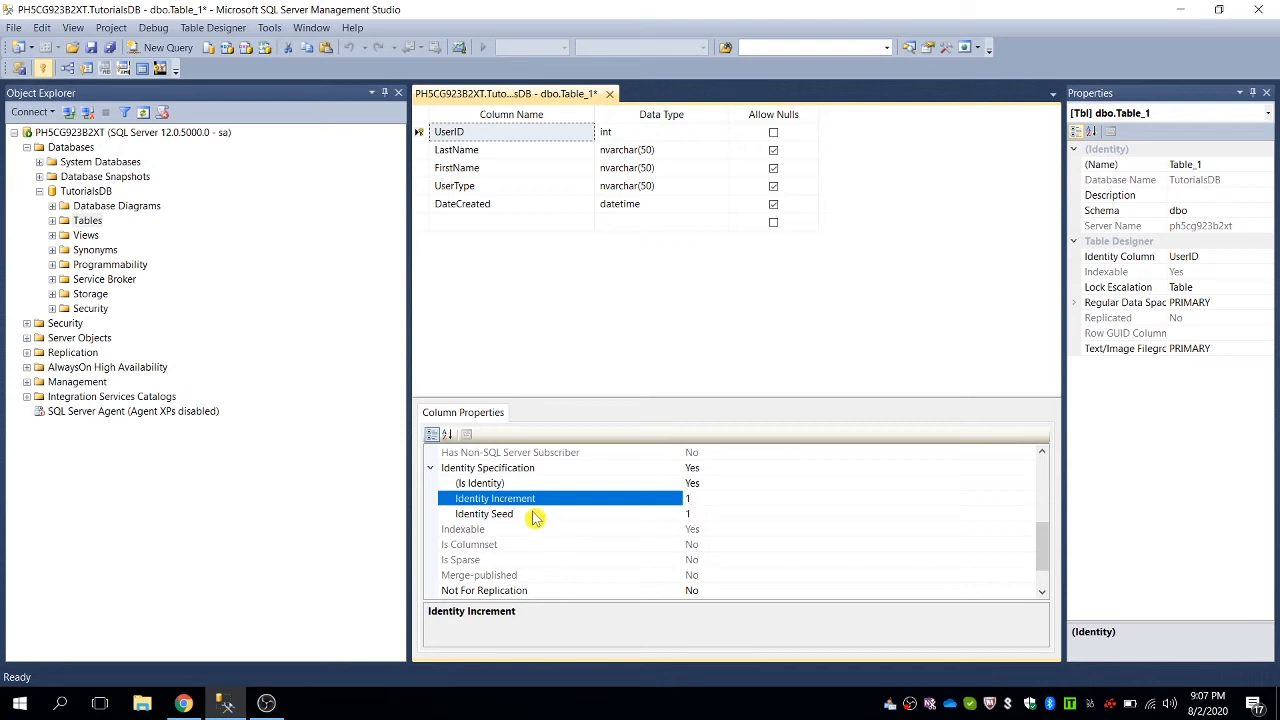
left_click(702, 513)
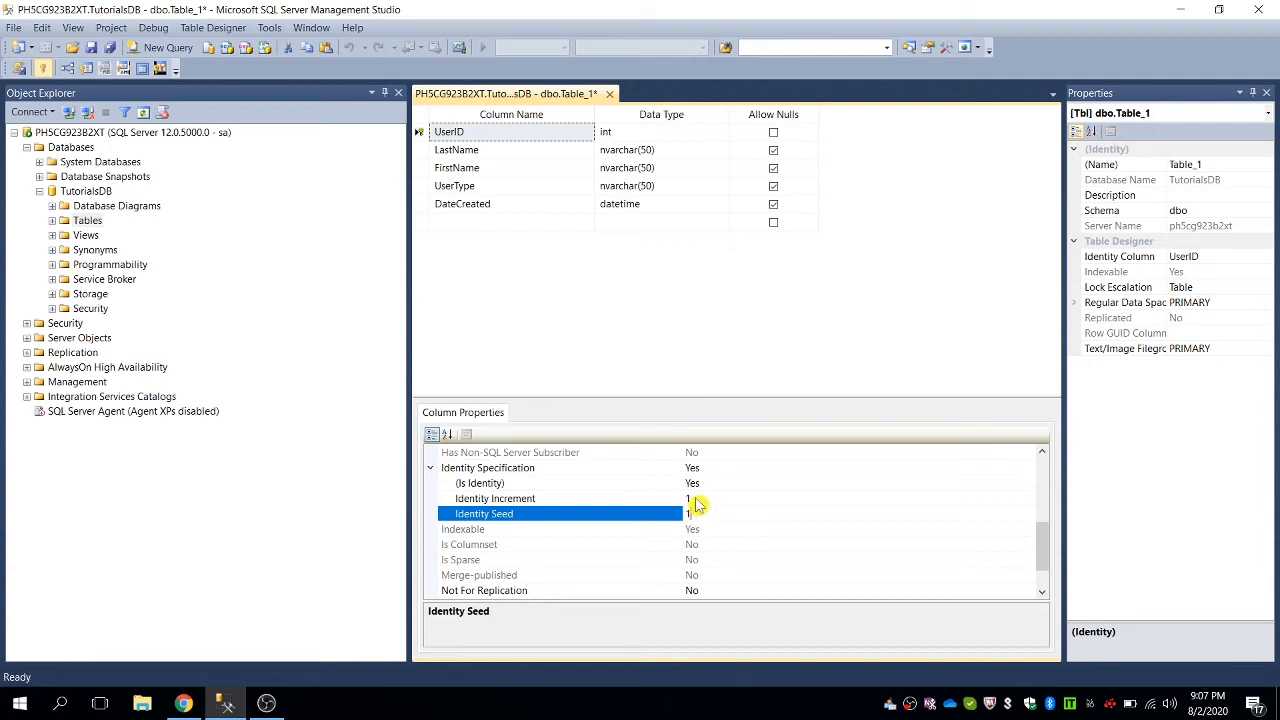
left_click(695, 498)
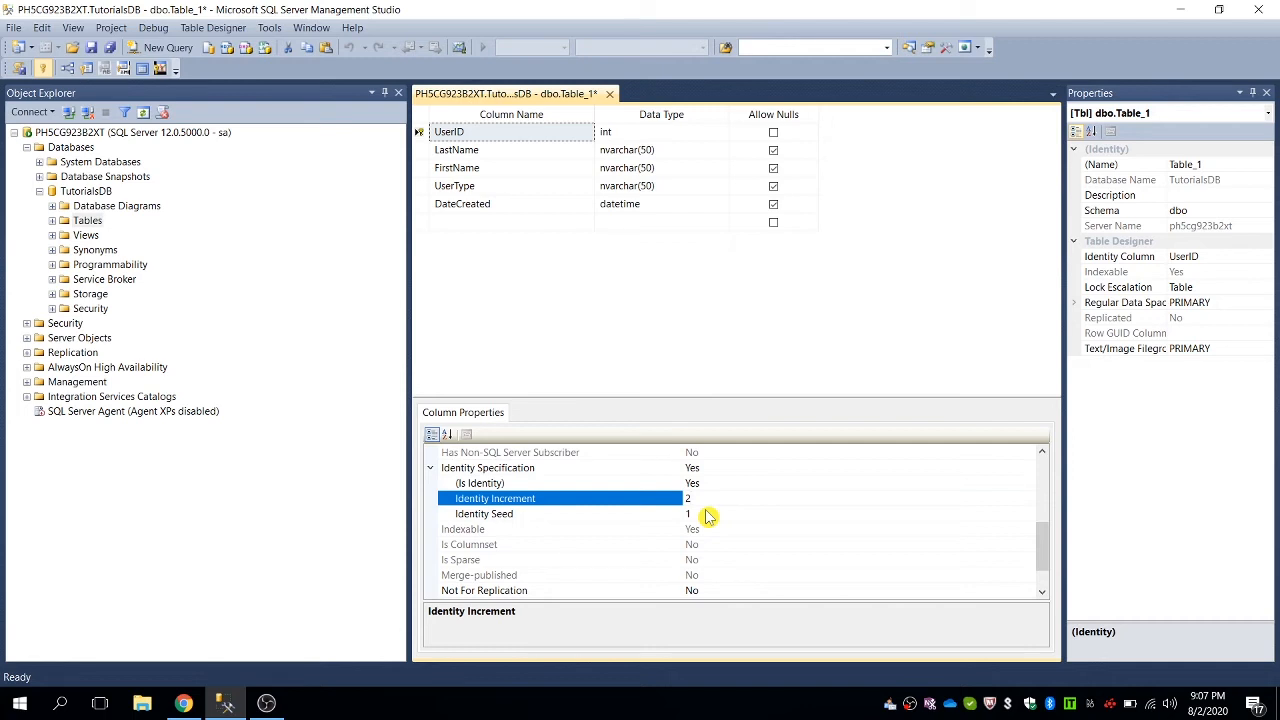
type("1")
Save the table under the name tbl_Users and close its design
left_click(485, 128)
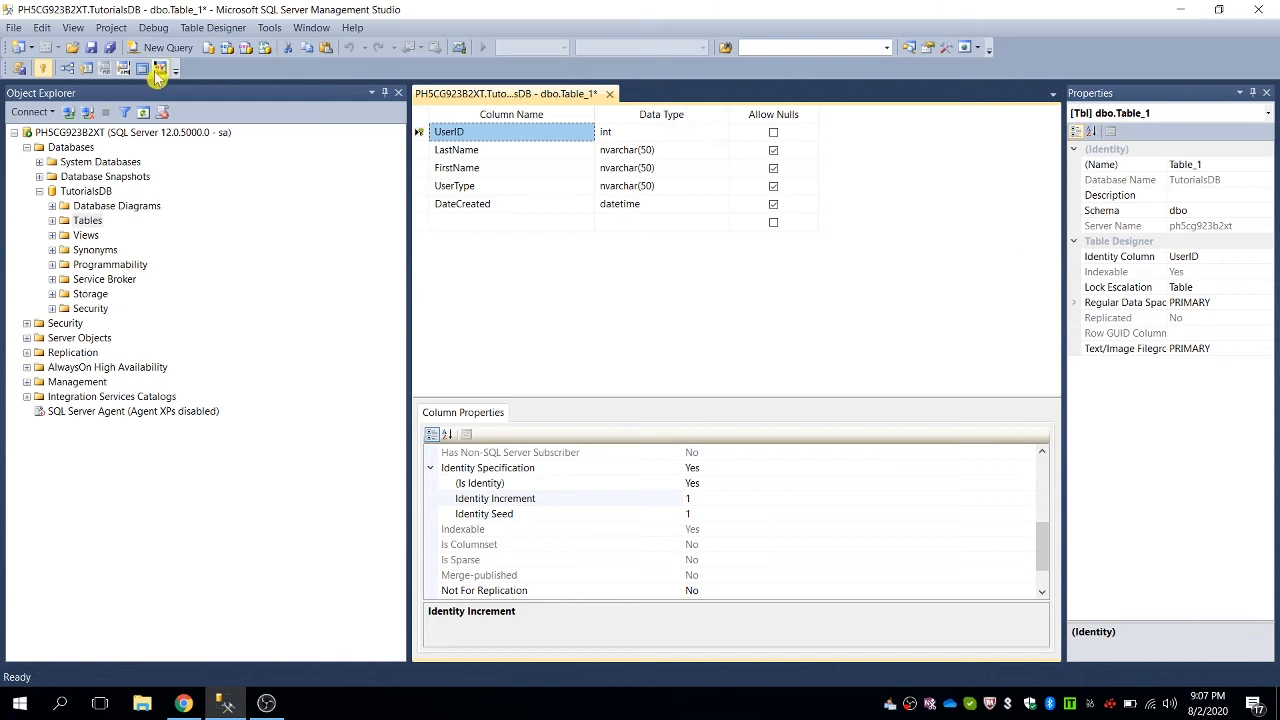
left_click(90, 48)
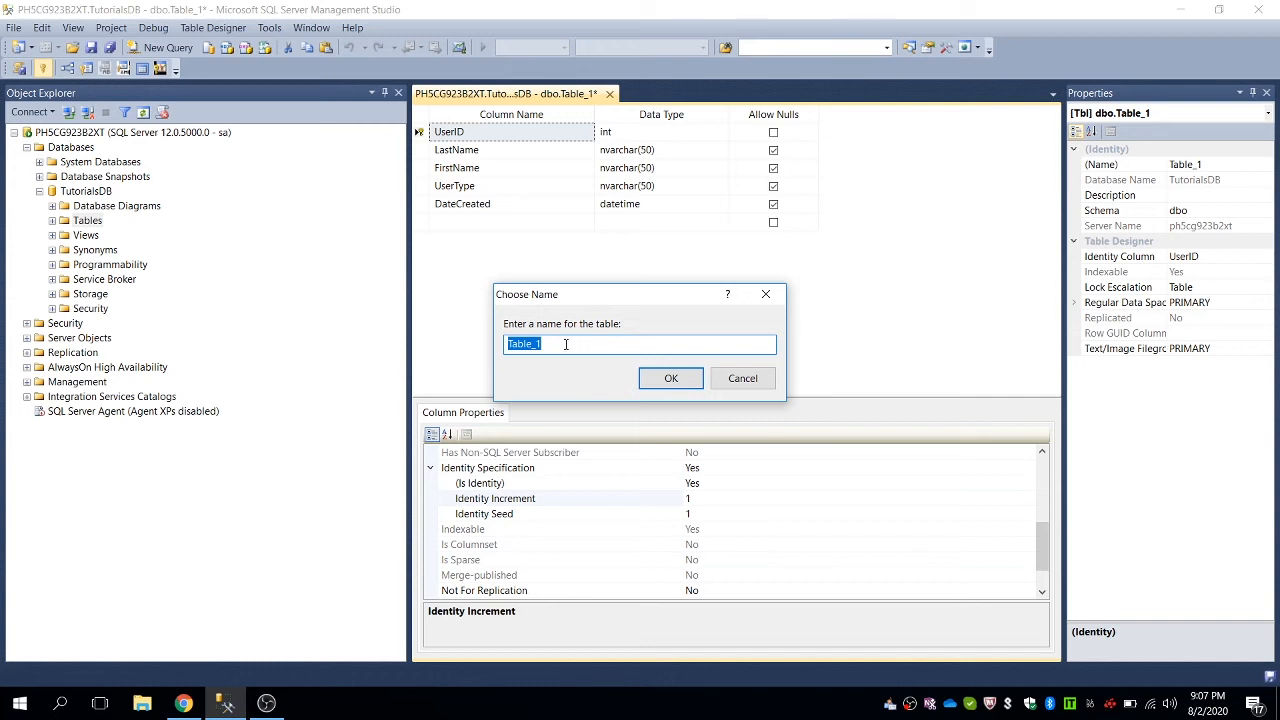
type("tbl_Users")
left_click(670, 380)
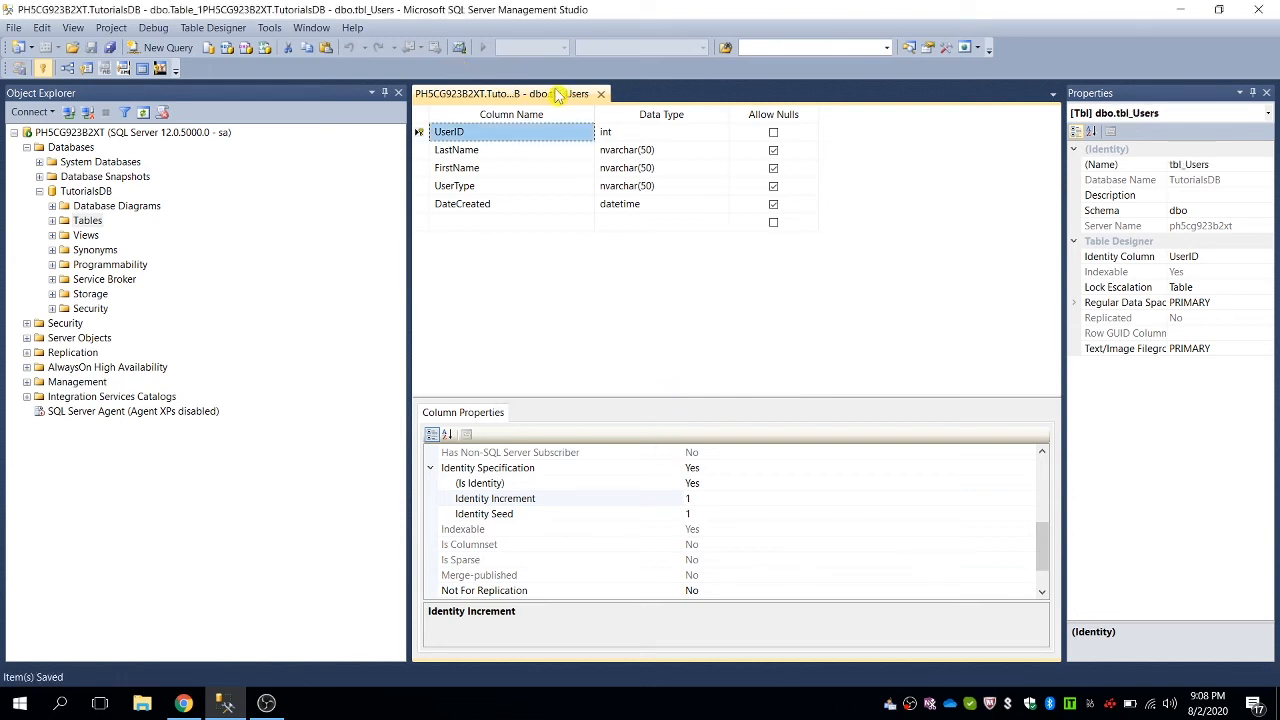
left_click(601, 94)
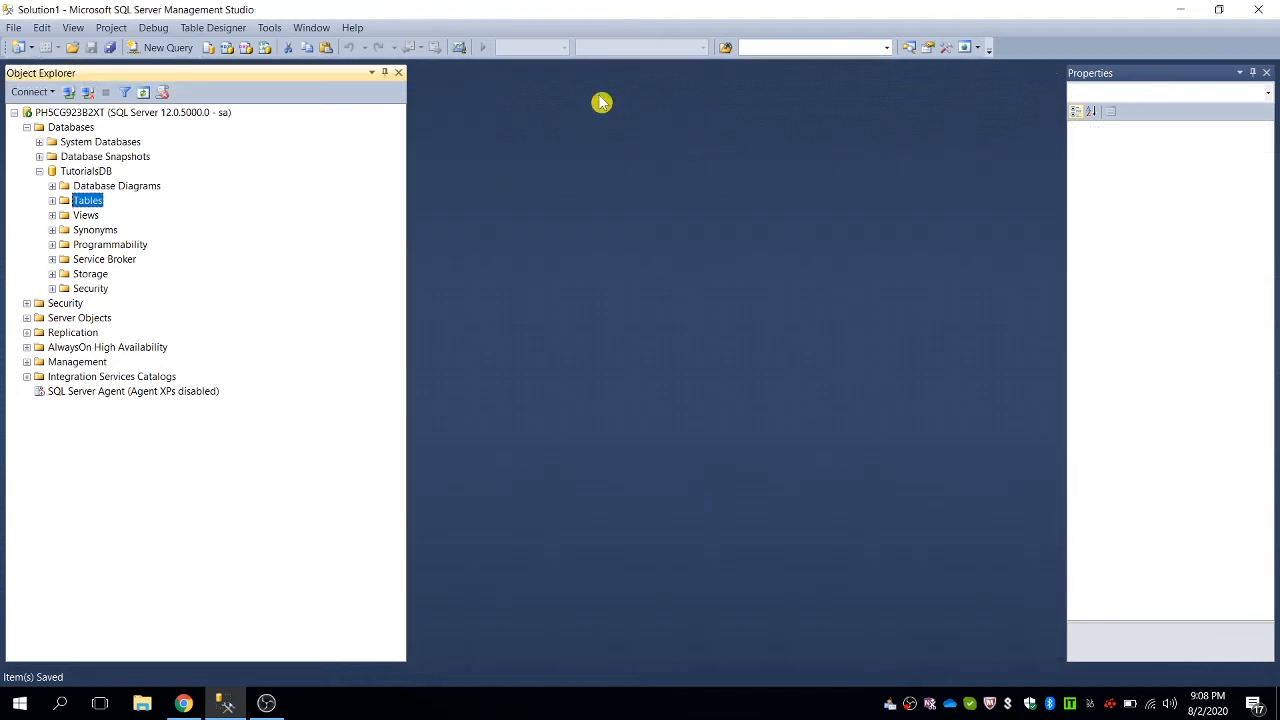
Check that tbl_Users is listed among the tables of TutorialsDB
left_click(52, 201)
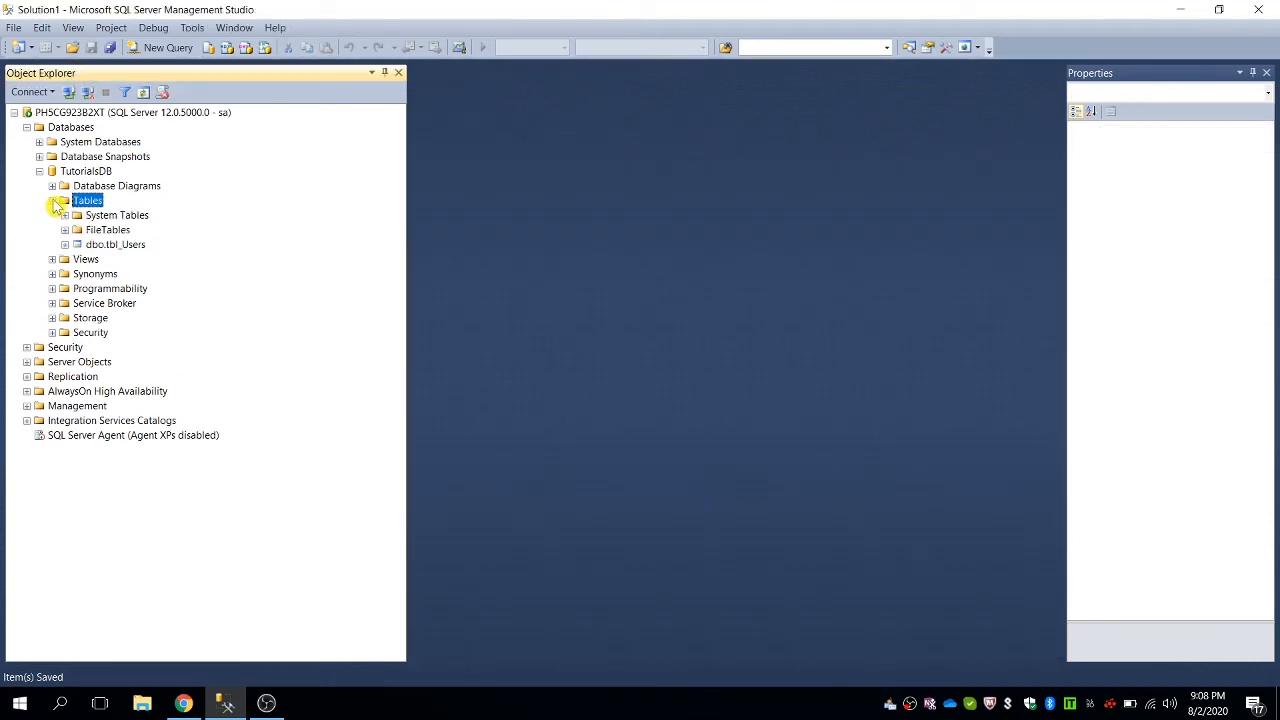
left_click(122, 247)
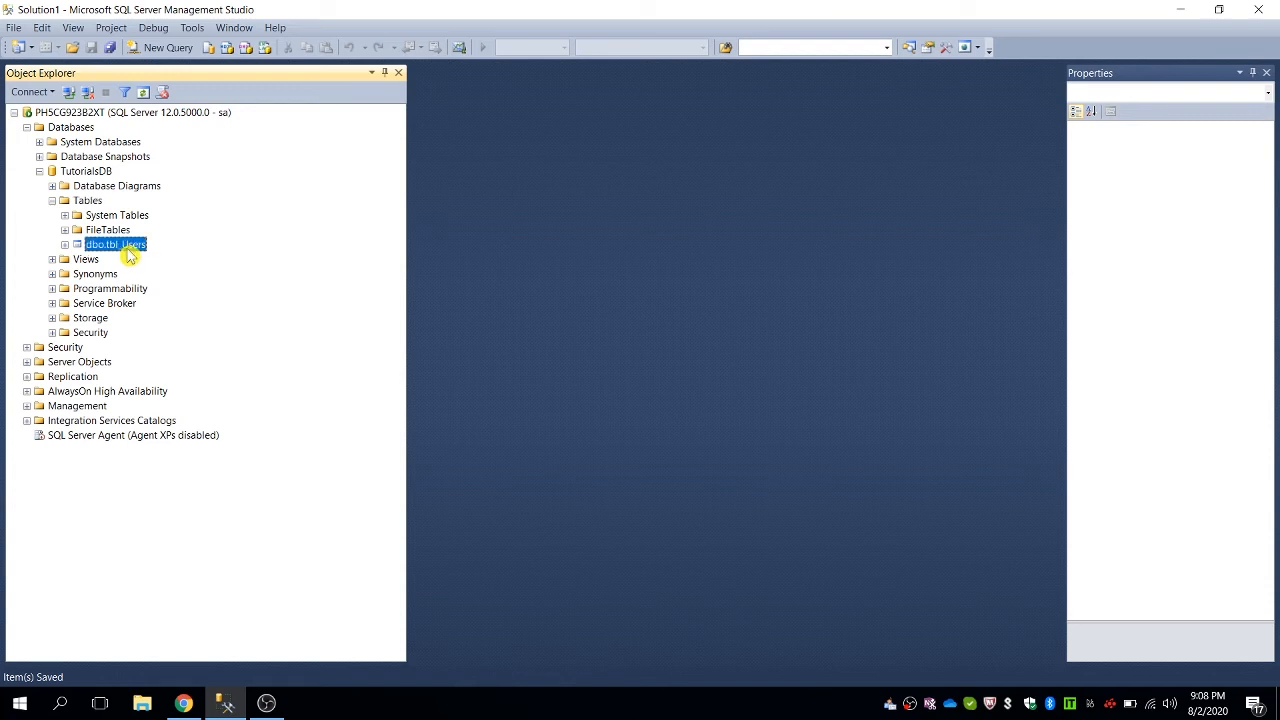
left_click(102, 232)
left_click(120, 246)
left_click(65, 245)
left_click(65, 245)
Query the top 1000 rows of tbl_Users, review the generated script and close the query
right_click(115, 251)
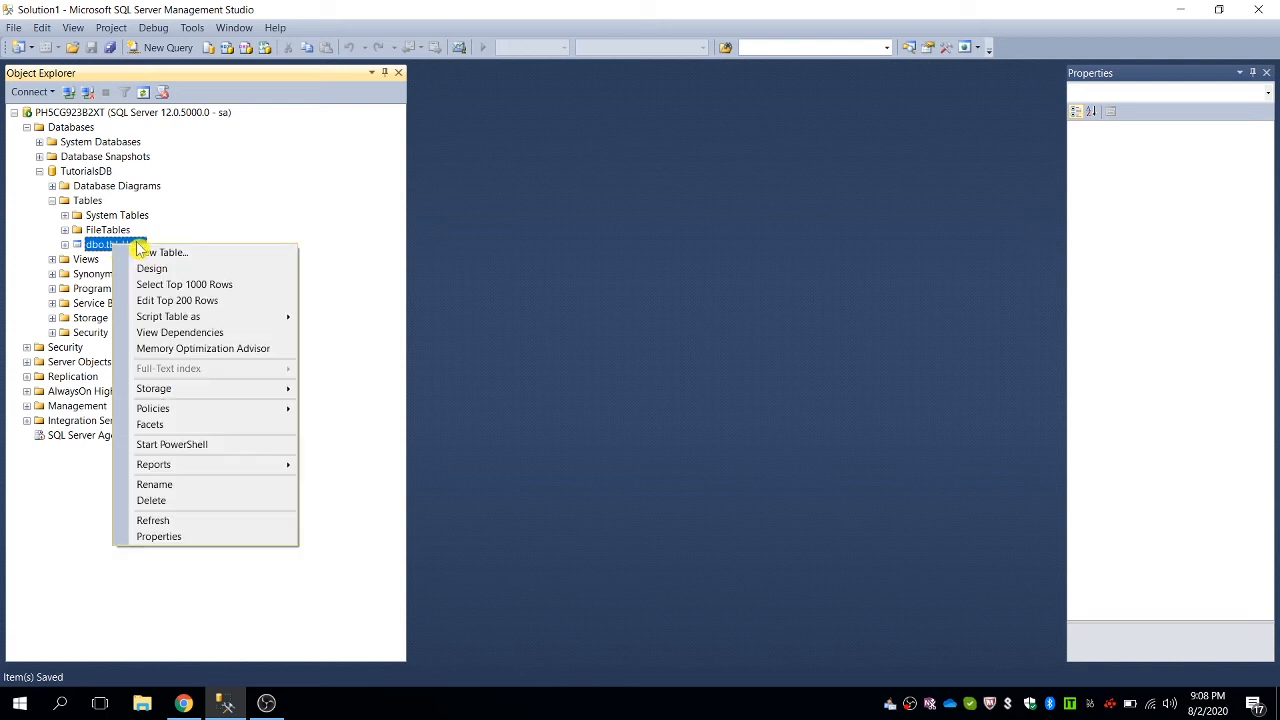
left_click(196, 287)
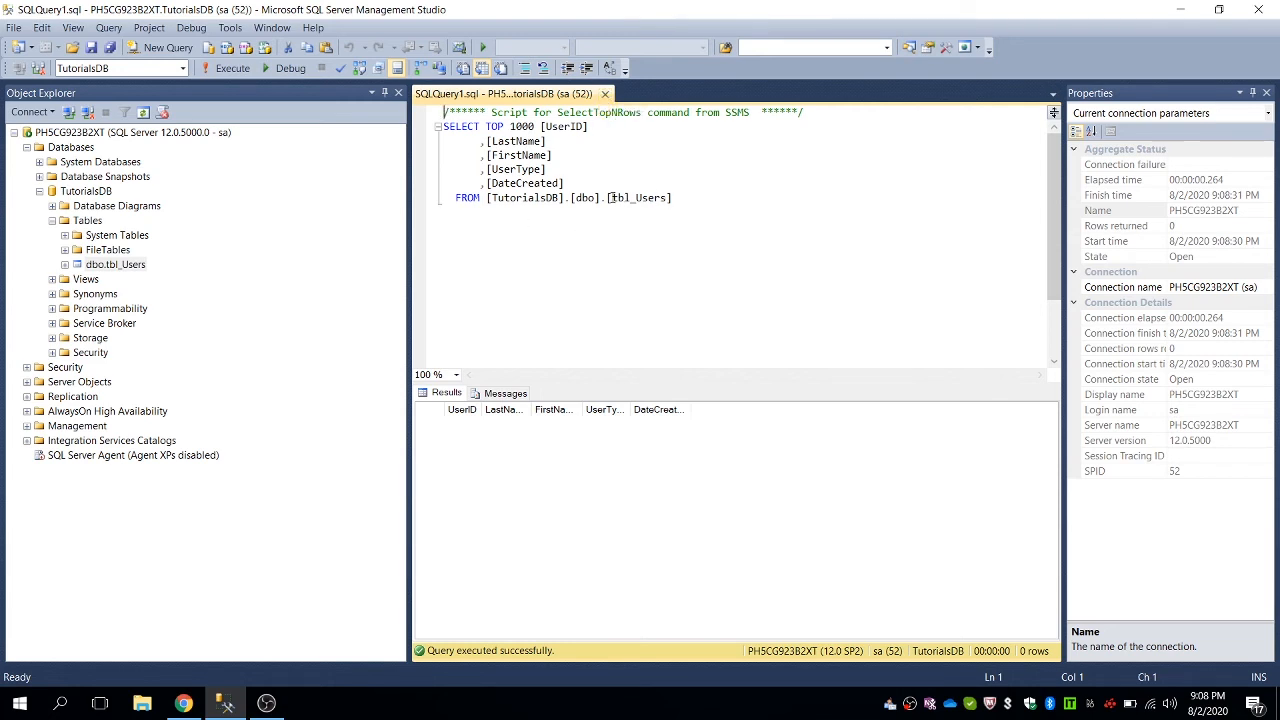
left_click_drag(611, 197, 649, 199)
left_click(605, 94)
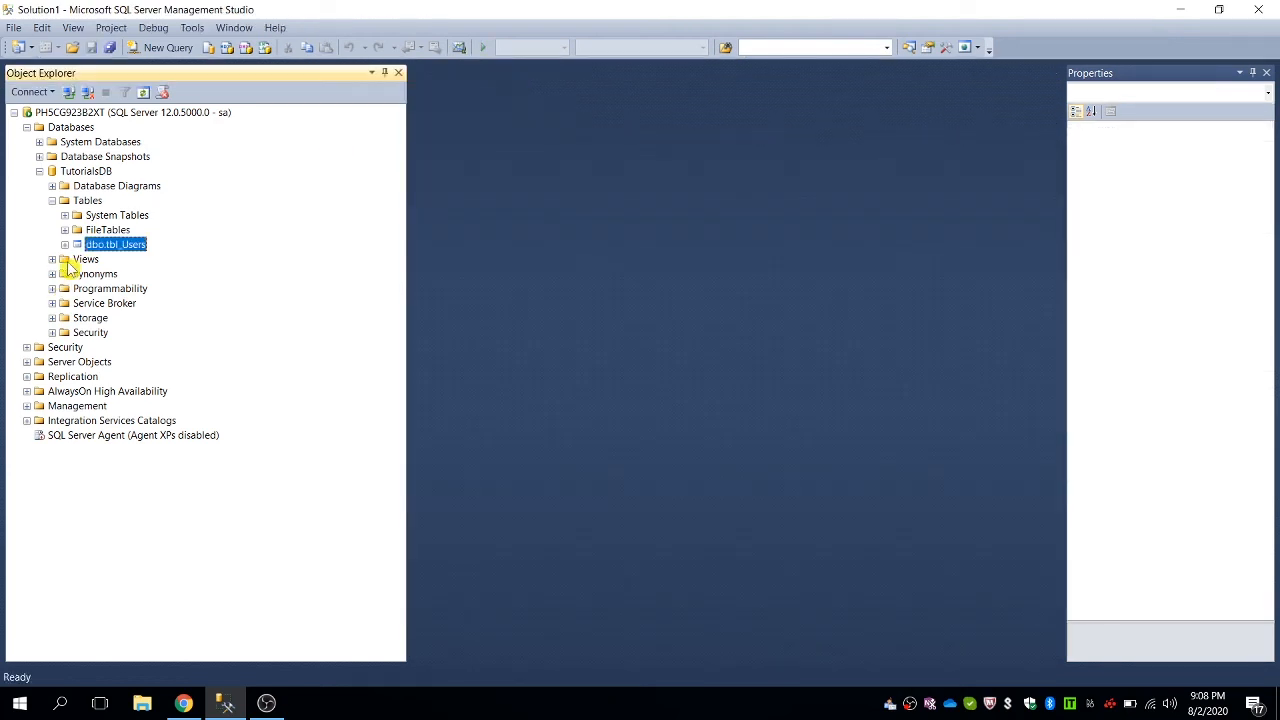
Start a new view in TutorialsDB with tbl_Users as its source, and enlarge the table's box to show all columns
left_click(86, 261)
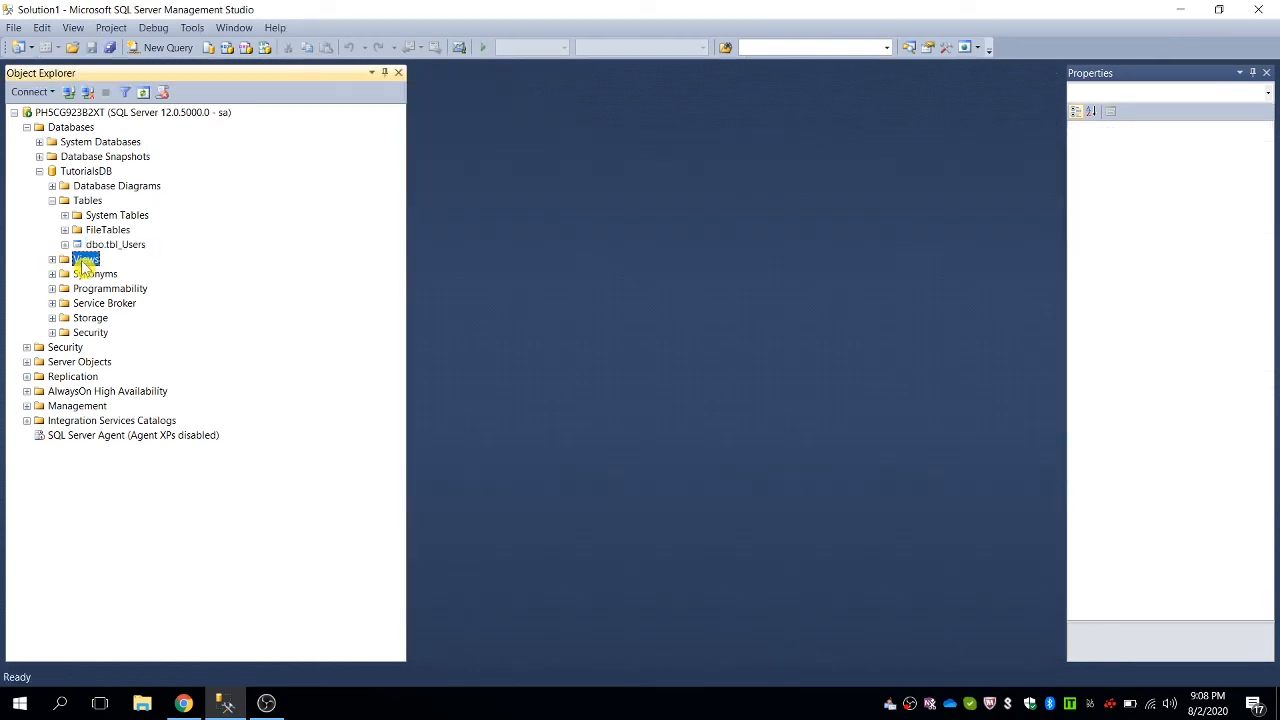
right_click(87, 263)
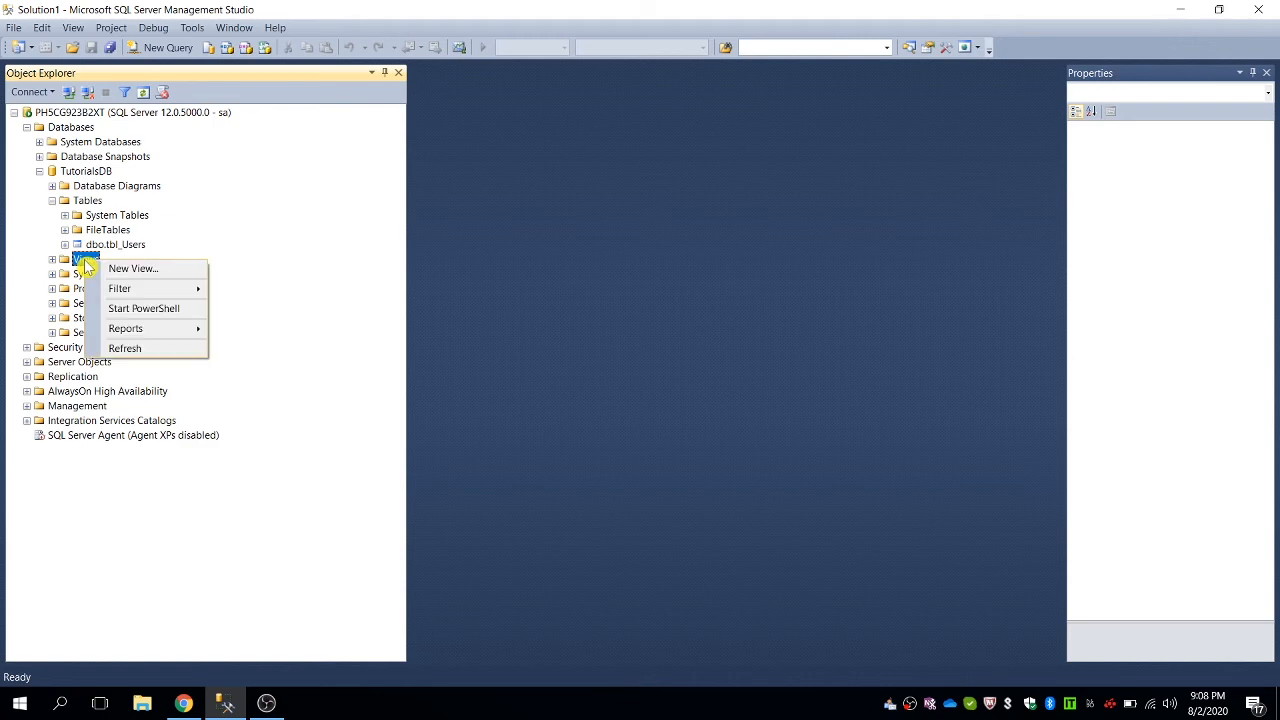
left_click(143, 272)
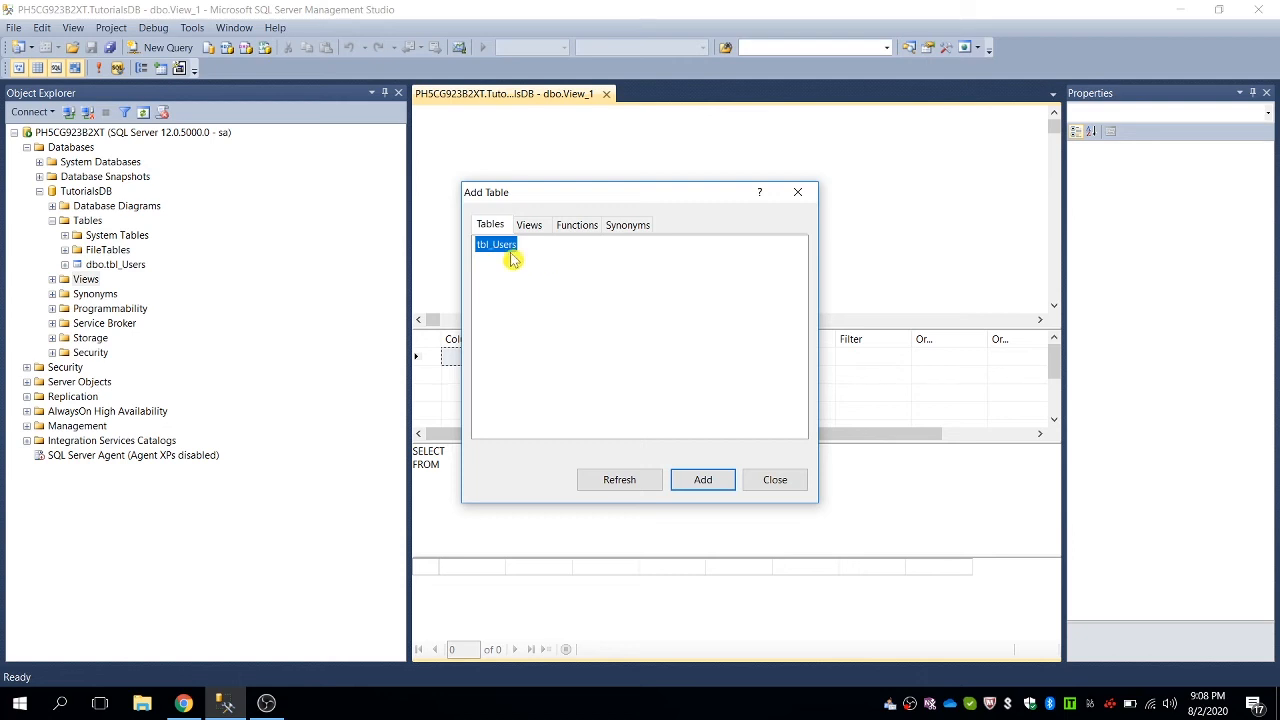
left_click(512, 327)
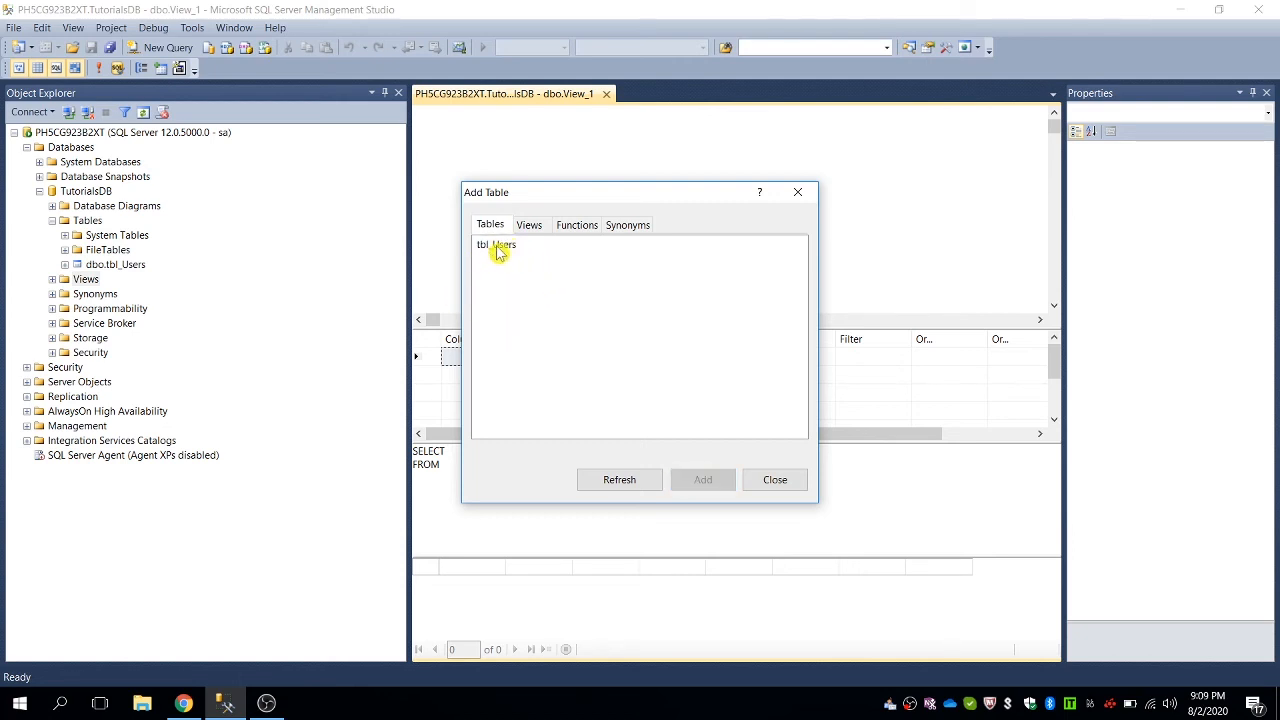
left_click(500, 250)
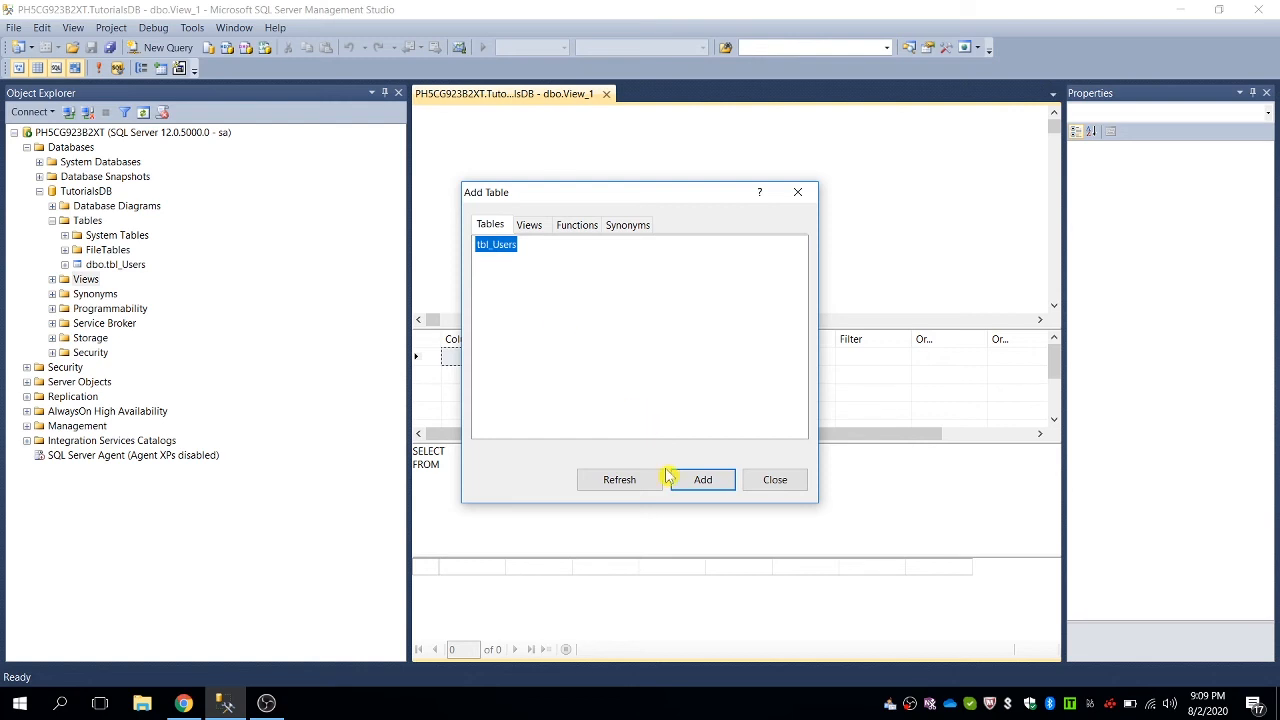
left_click(700, 484)
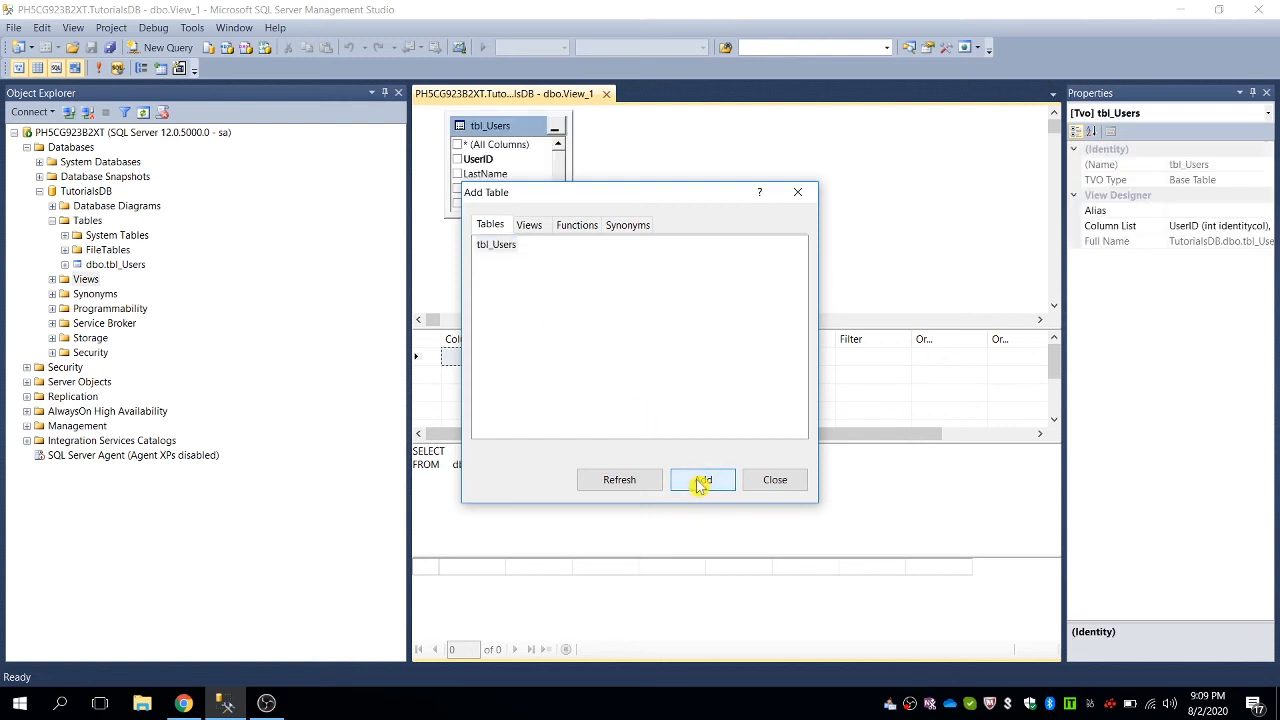
left_click(790, 480)
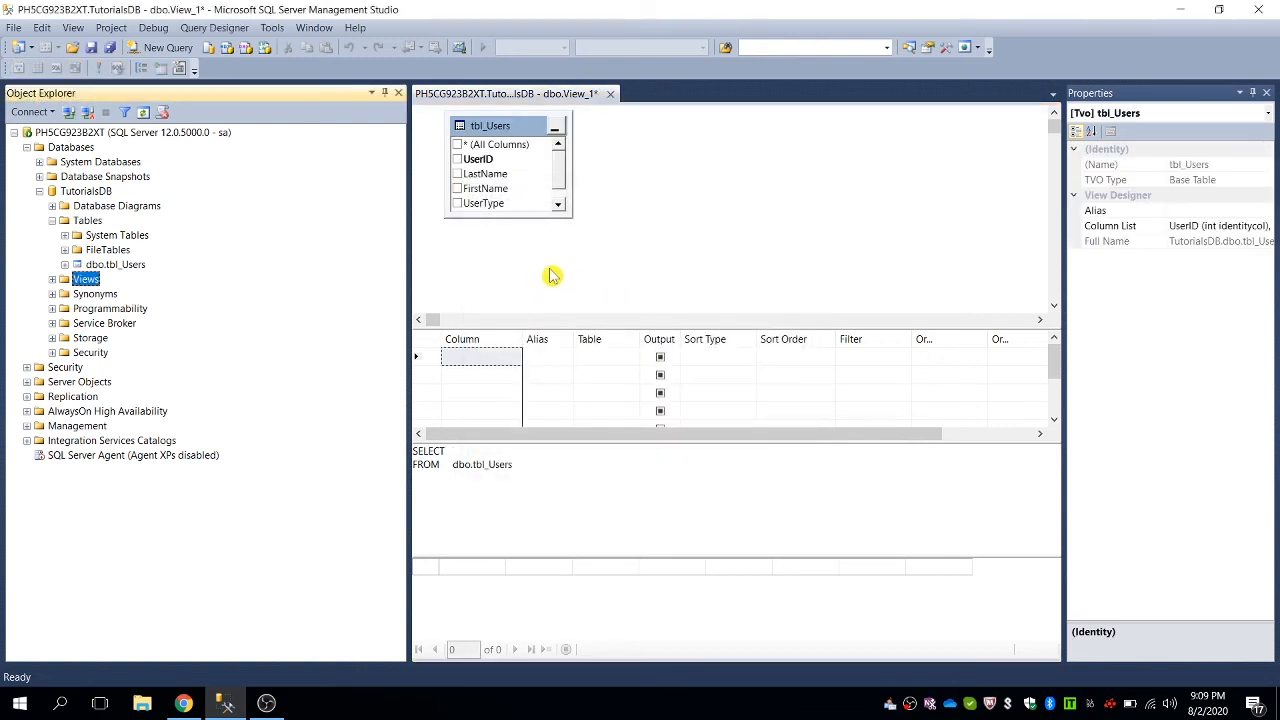
left_click(500, 302)
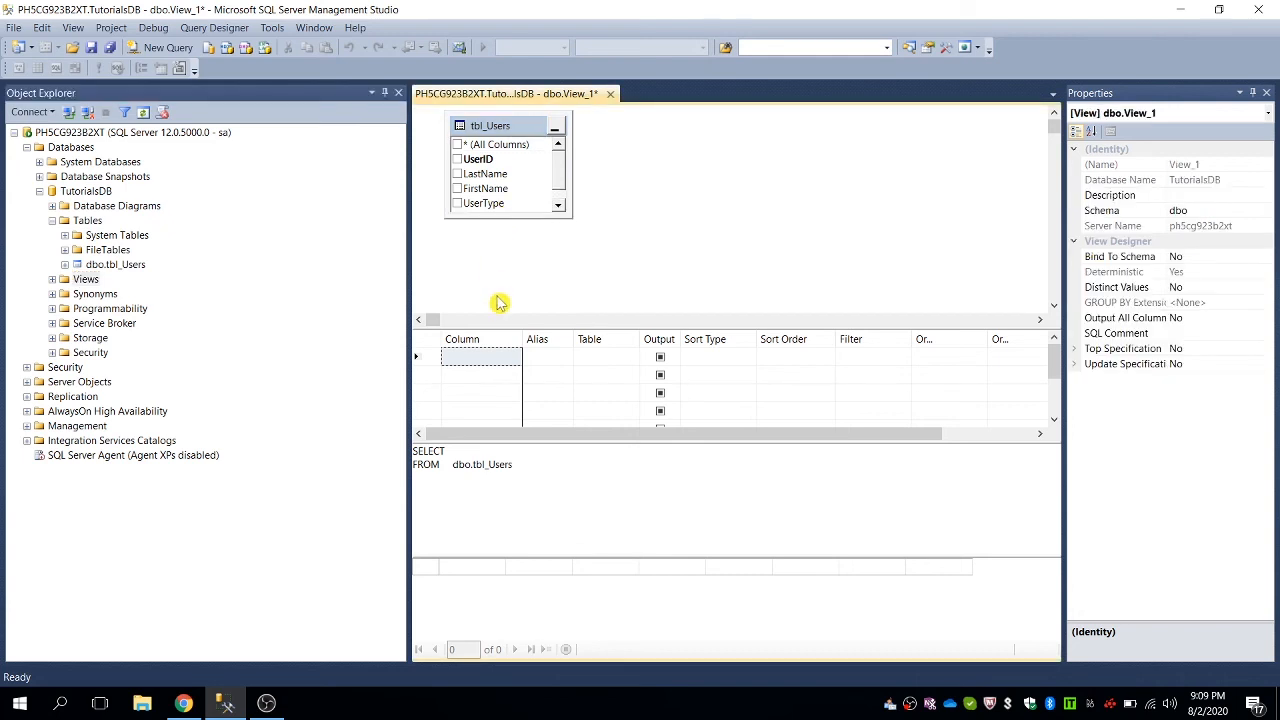
left_click_drag(491, 217, 509, 268)
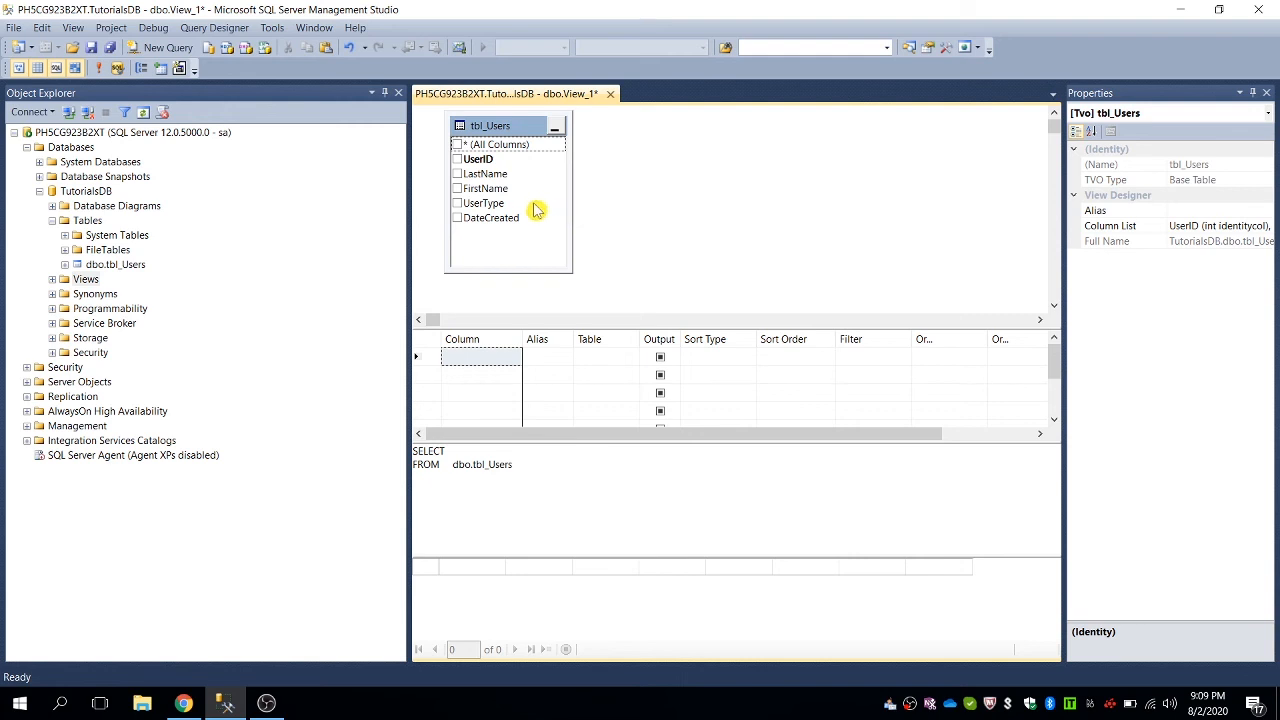
Include all columns of tbl_Users in the new view, and save it under the name vw_Users, closing its design
left_click(459, 147)
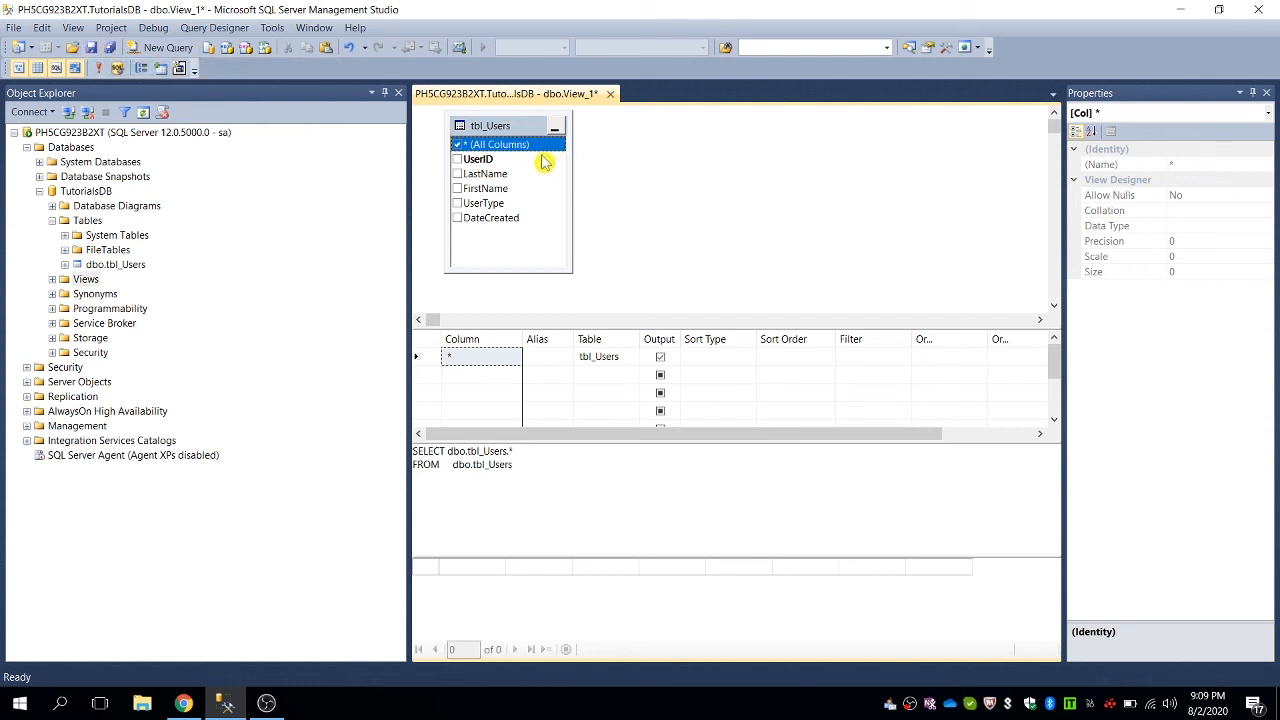
key("ctrl+s")
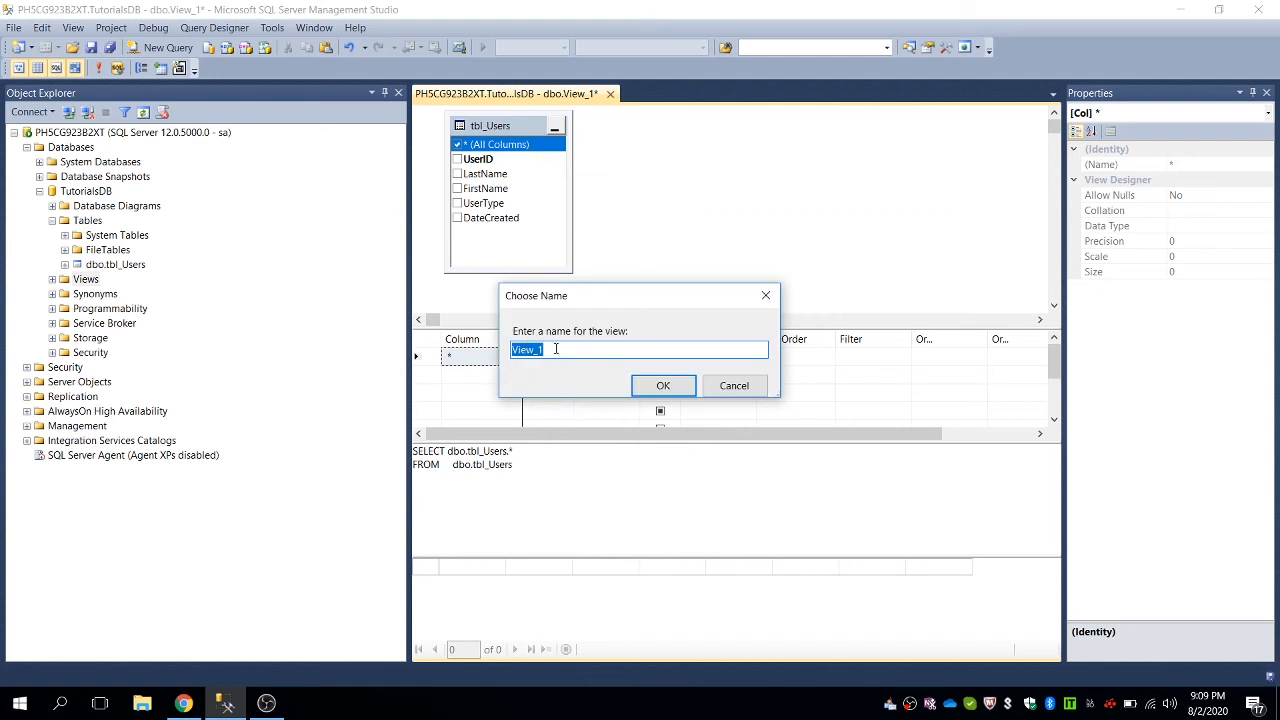
type("vw_Users")
left_click(663, 387)
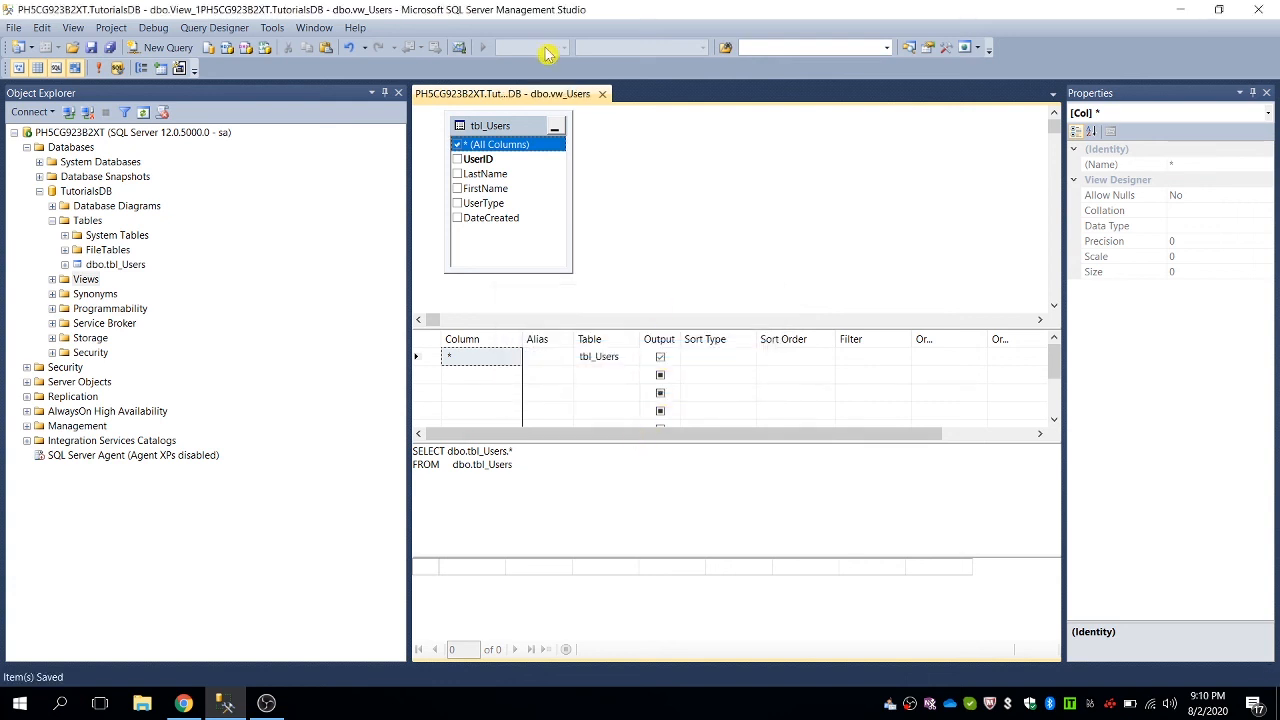
left_click(602, 94)
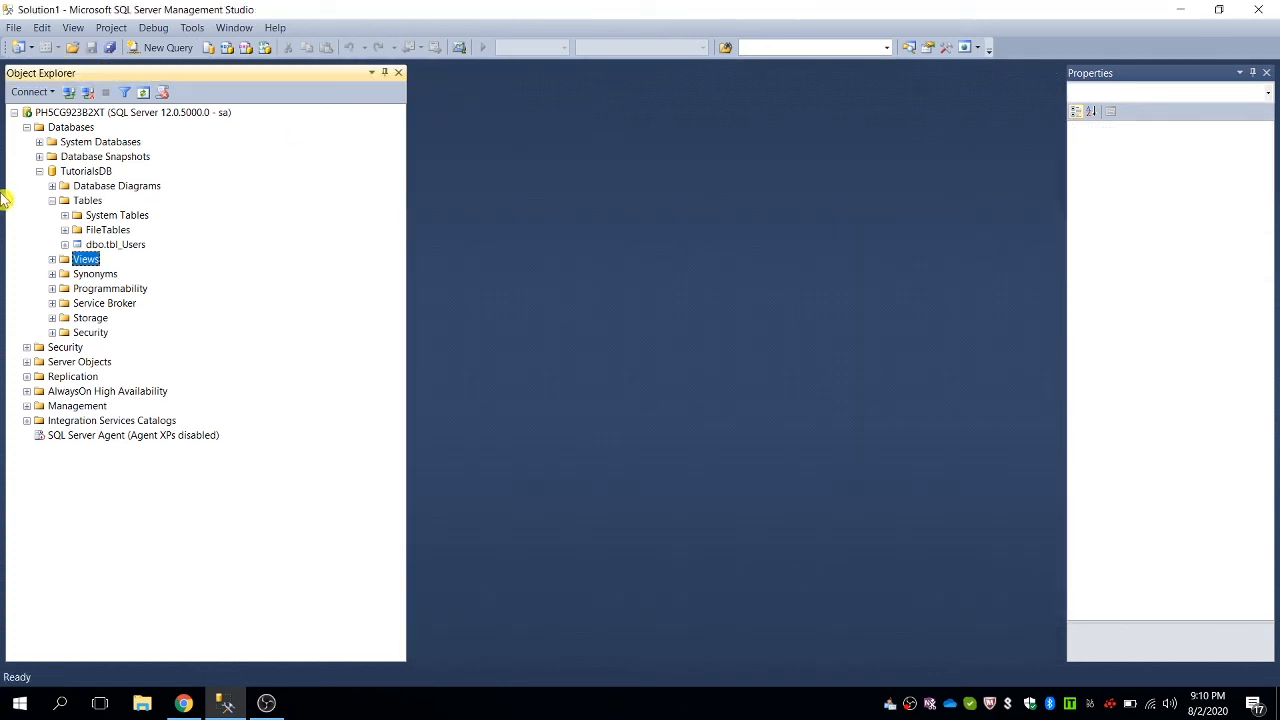
Expand the views of TutorialsDB and check the listing for vw_Users, comparing it with the tbl_Users table entry
left_click(56, 260)
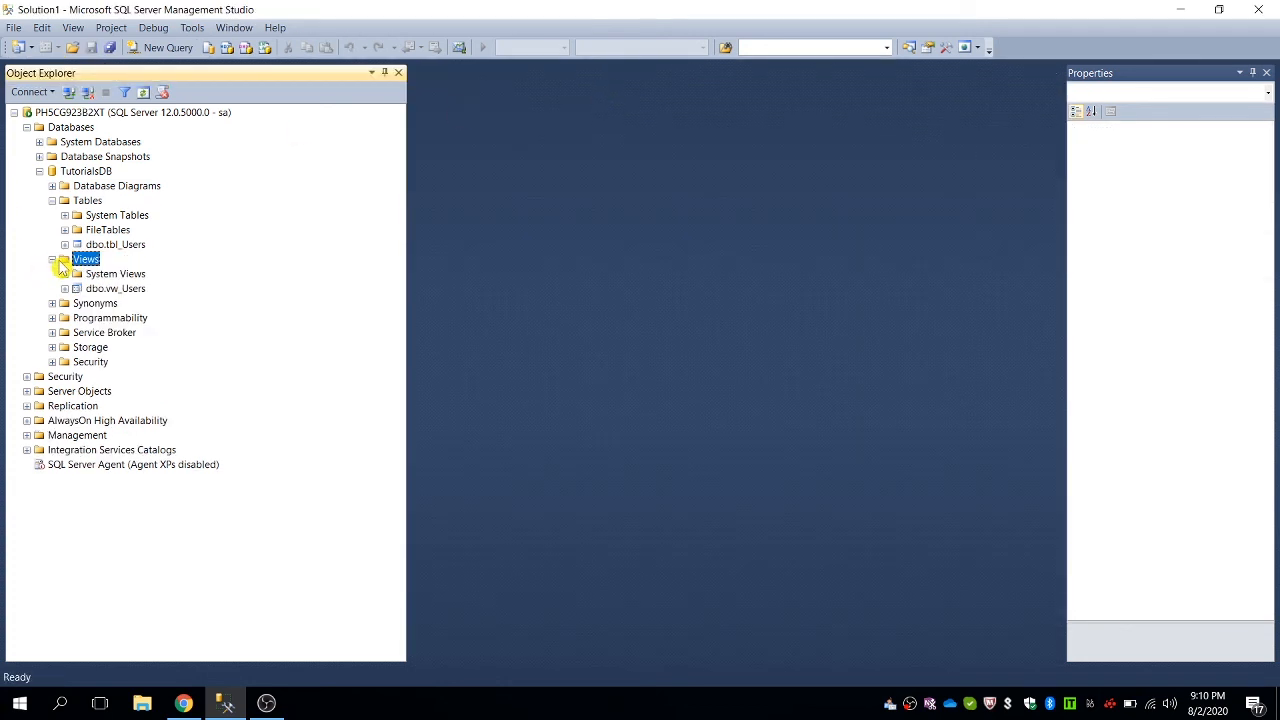
left_click(116, 290)
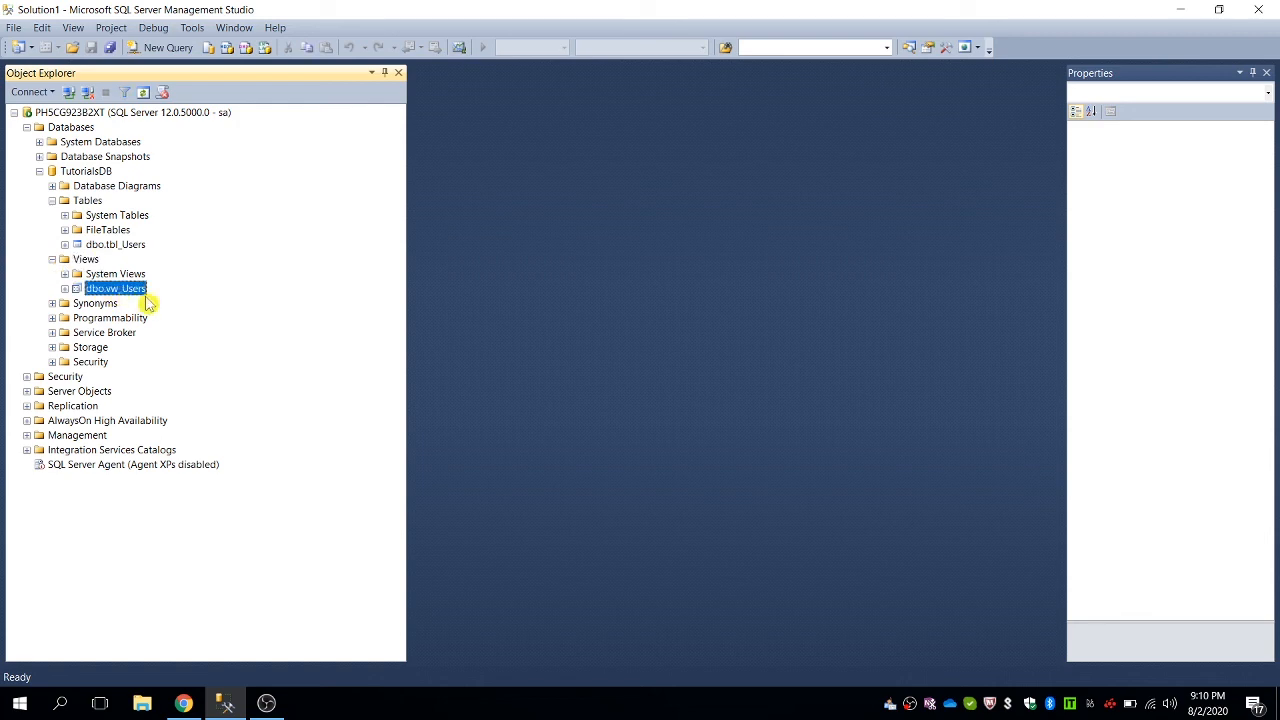
left_click(122, 248)
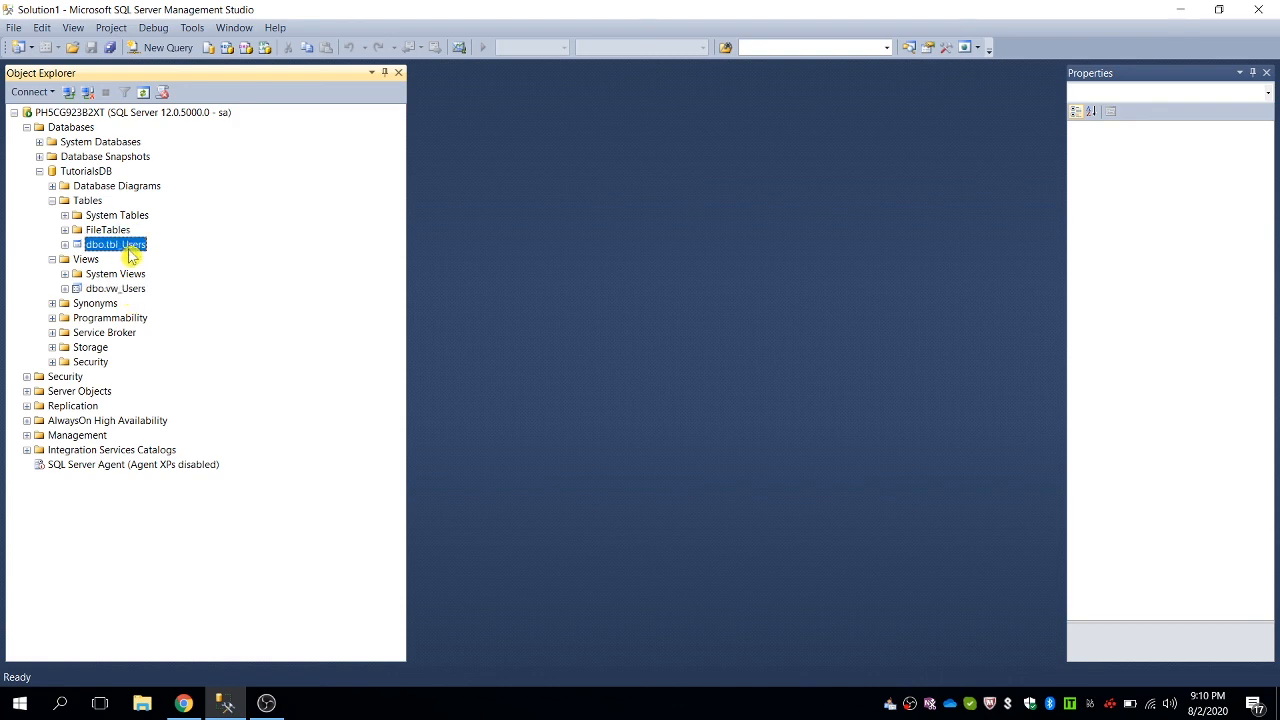
left_click(126, 290)
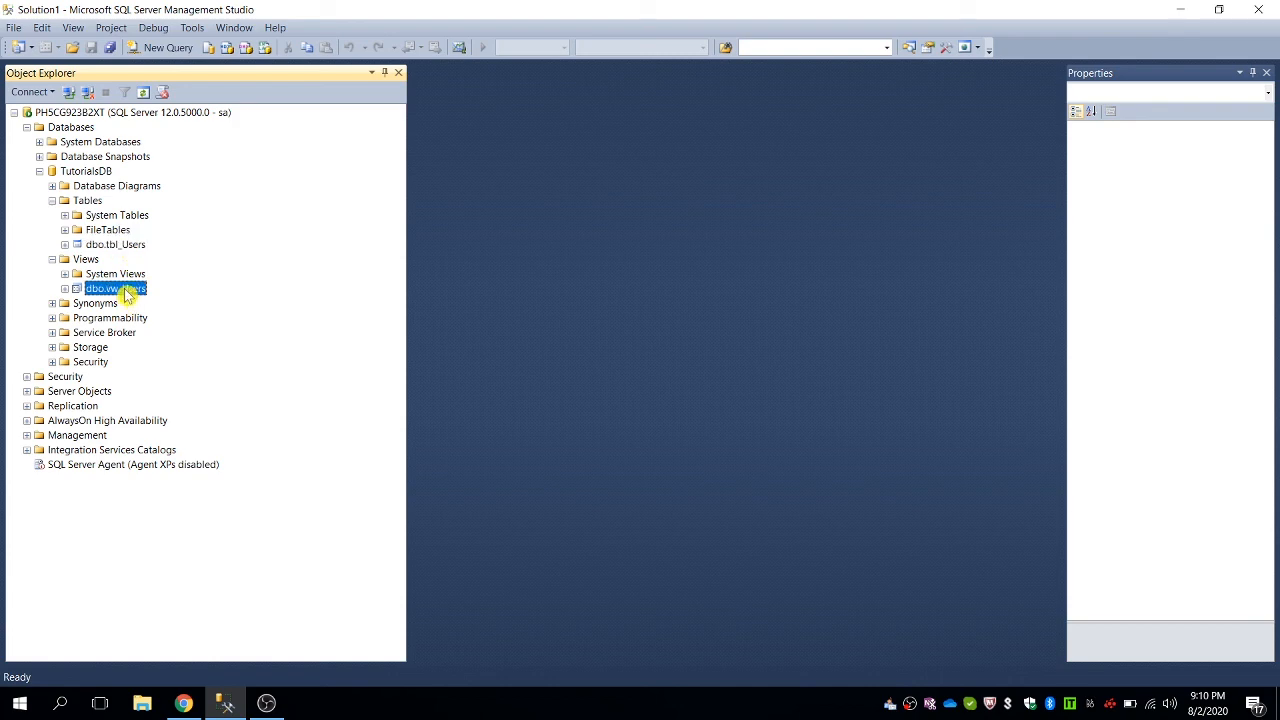
right_click(126, 290)
left_click(307, 231)
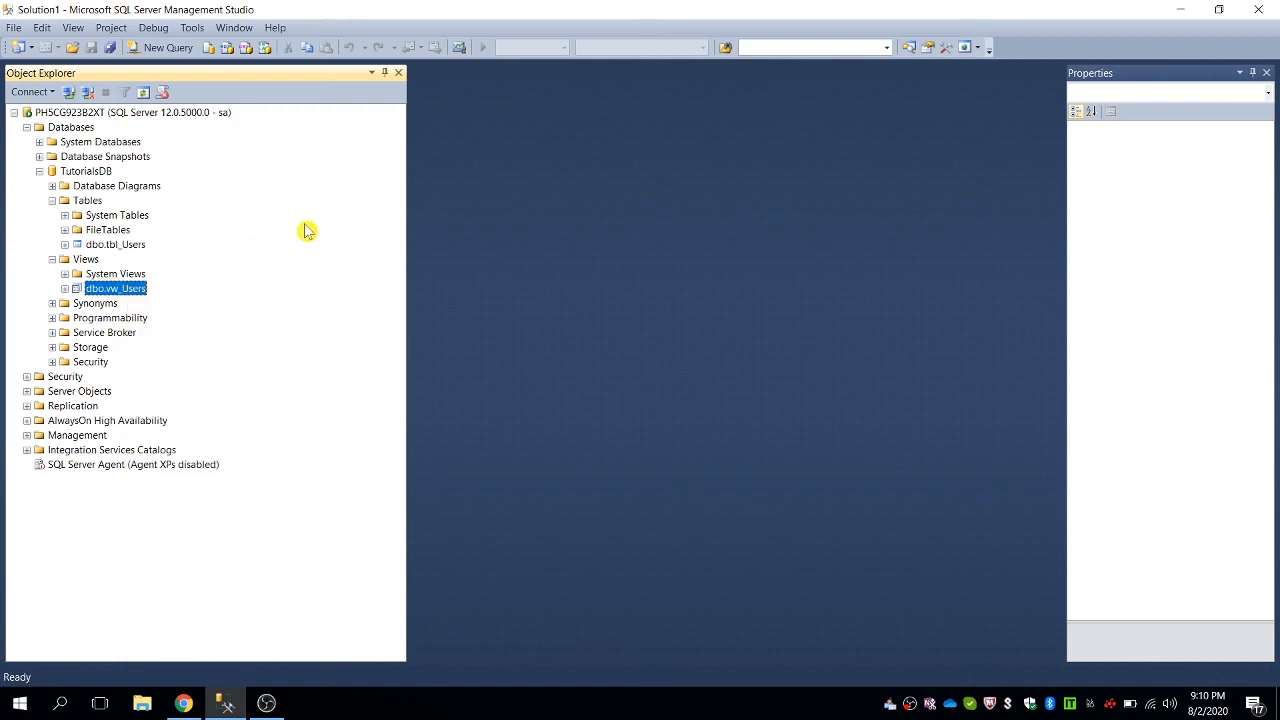